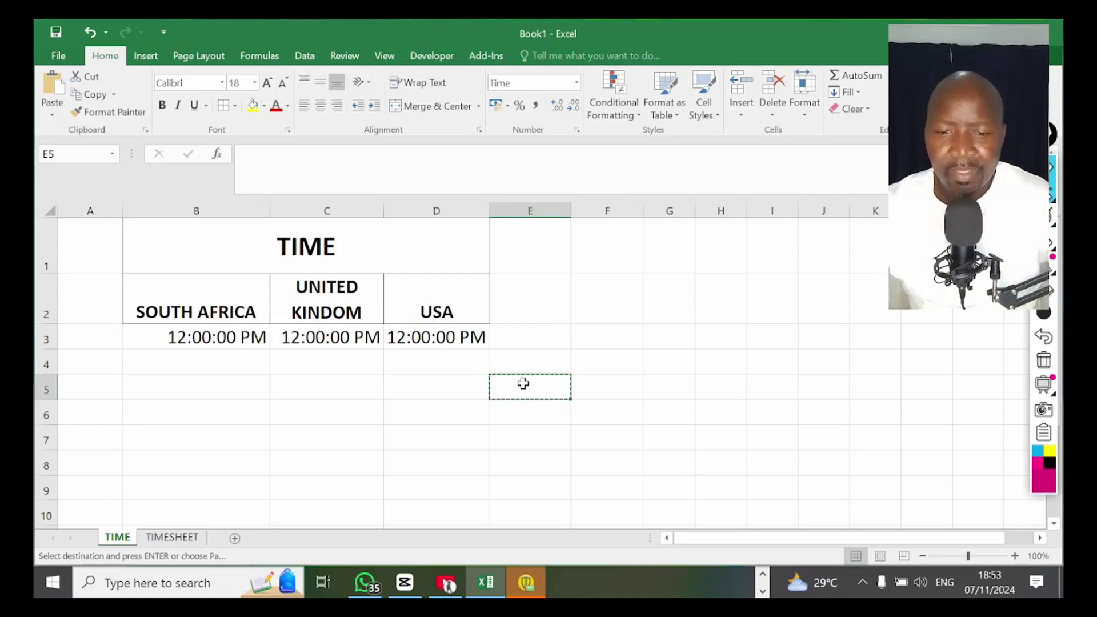
{"action": "key", "text": "Escape"}
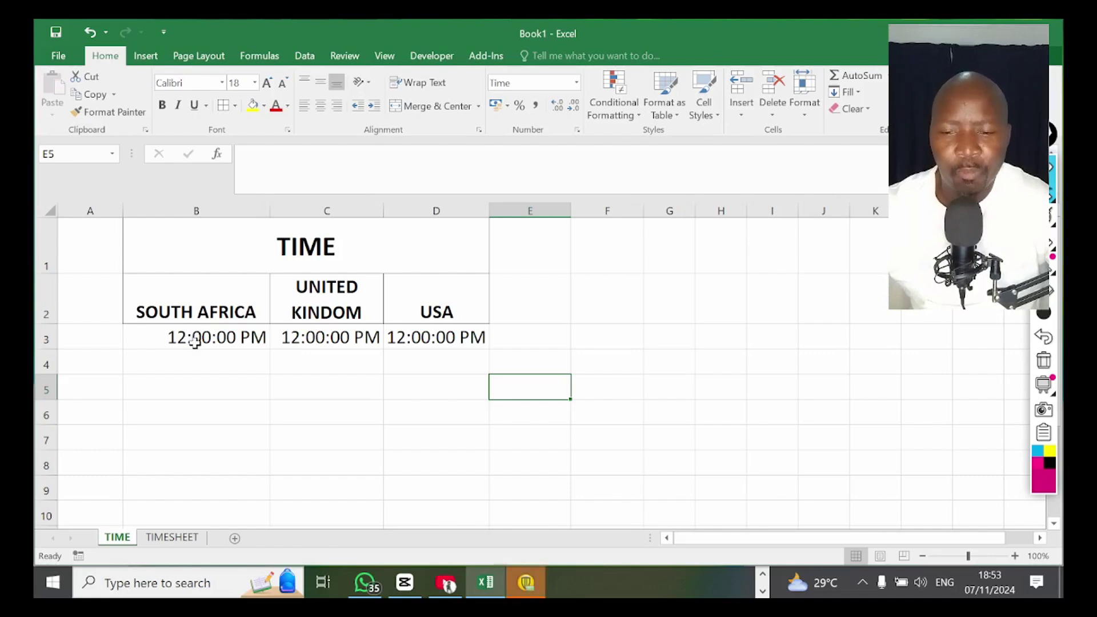
{"action": "left_click_drag", "start_coordinate": [229, 234], "coordinate": [225, 387]}
{"action": "left_click", "coordinate": [221, 333]}
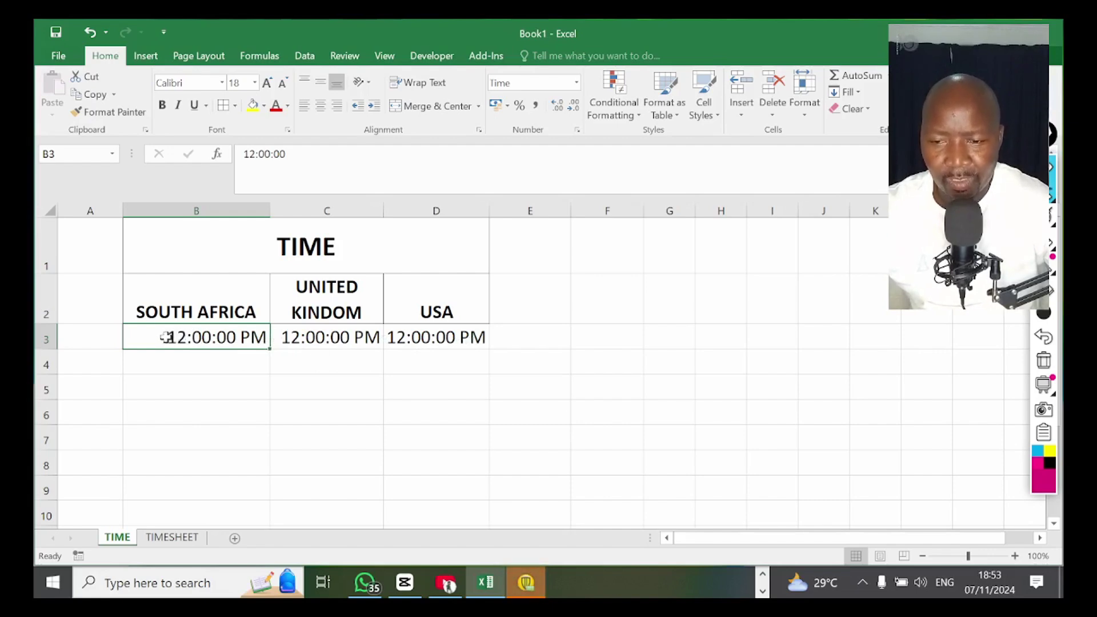
{"action": "left_click_drag", "start_coordinate": [163, 337], "coordinate": [428, 432]}
{"action": "left_click", "coordinate": [273, 379]}
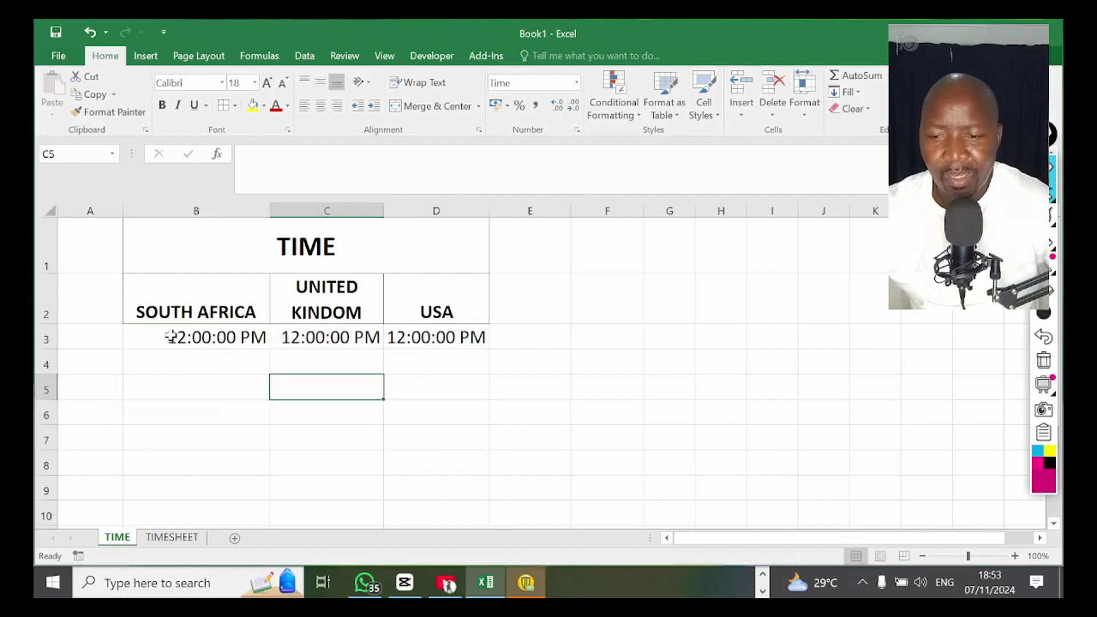
Format cells B3:B4 under South Africa as Time with the English (United States) locale and the 13:30 type.
{"action": "left_click", "coordinate": [225, 337]}
{"action": "left_click_drag", "start_coordinate": [225, 337], "coordinate": [242, 366]}
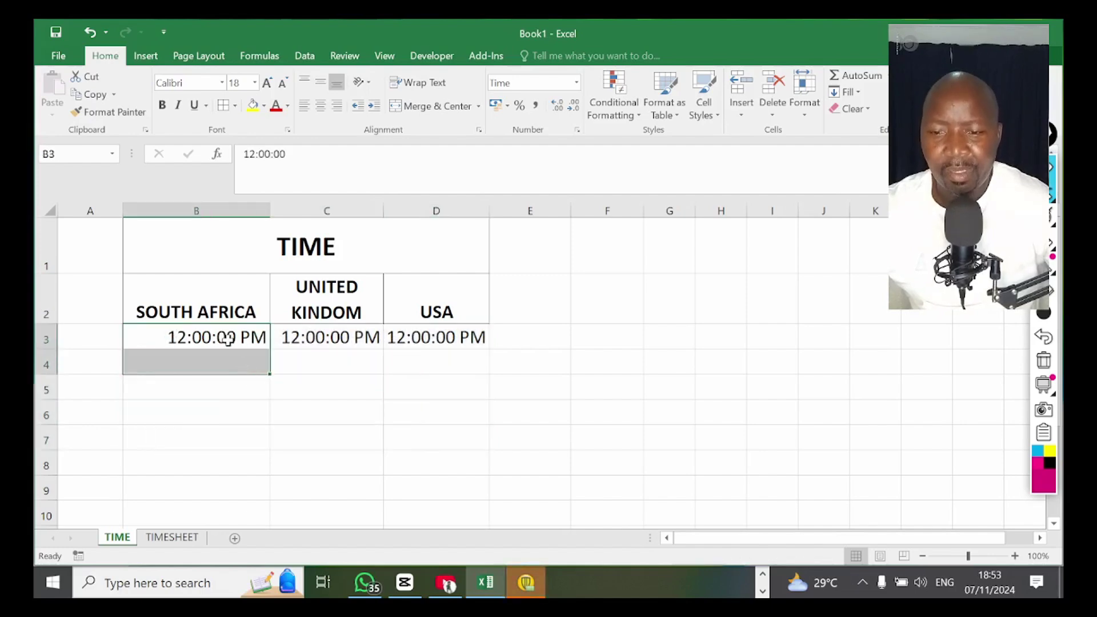
{"action": "right_click", "coordinate": [229, 345]}
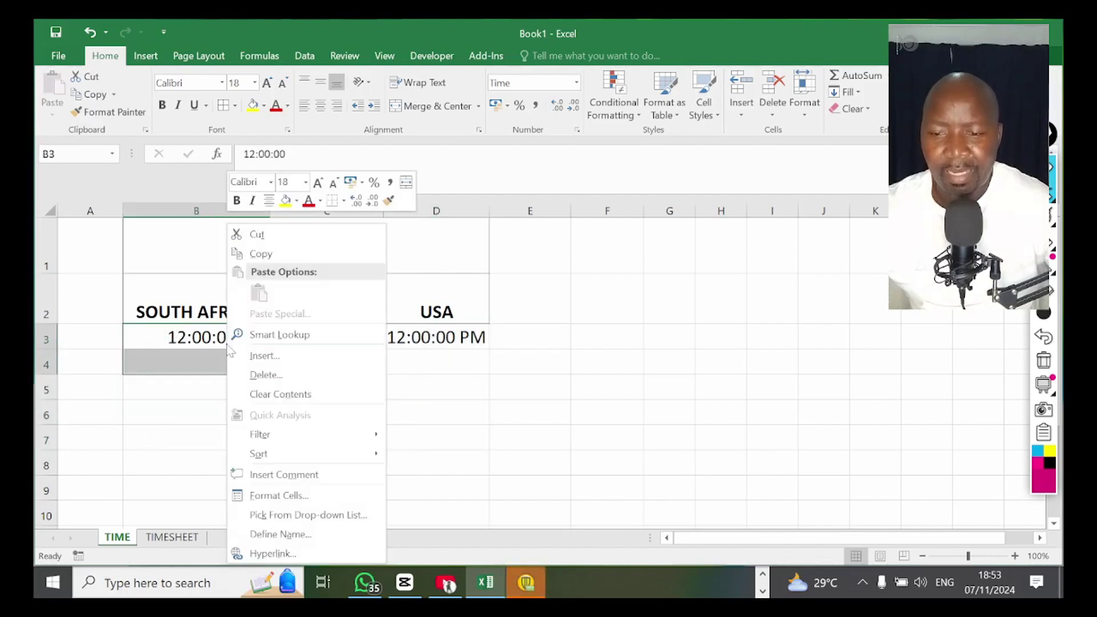
{"action": "left_click", "coordinate": [273, 495]}
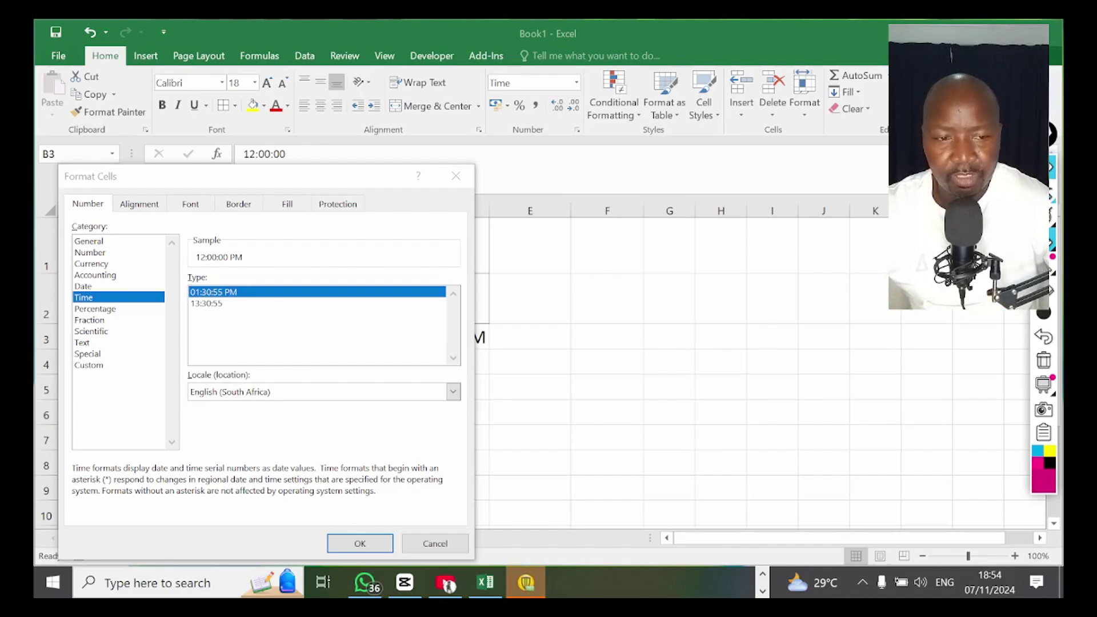
{"action": "left_click", "coordinate": [453, 392]}
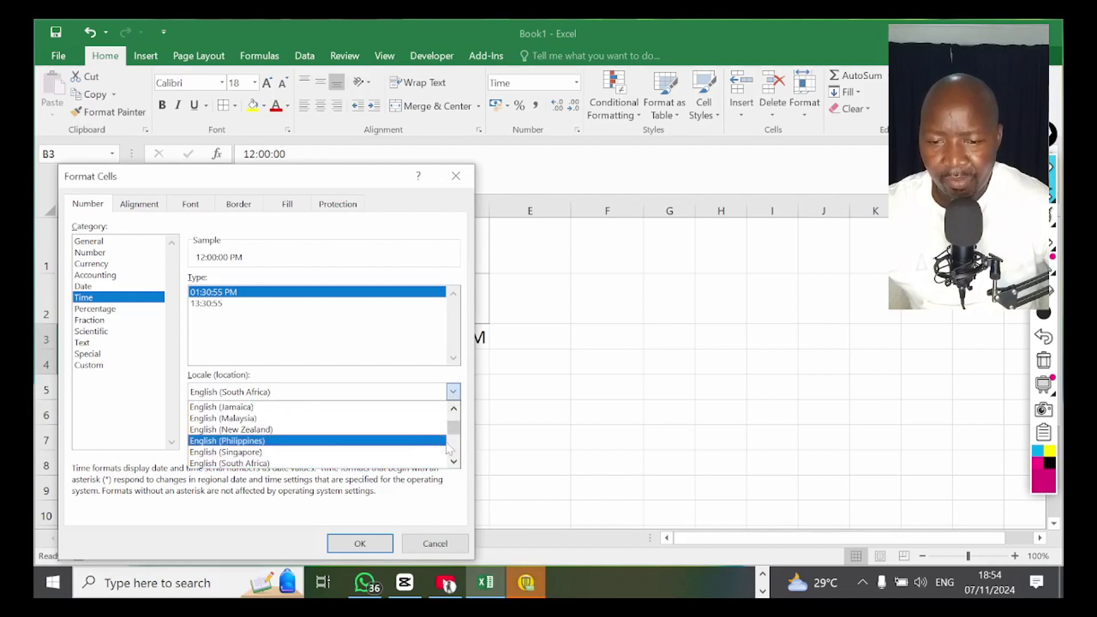
{"action": "left_click", "coordinate": [454, 461]}
{"action": "left_click", "coordinate": [454, 462]}
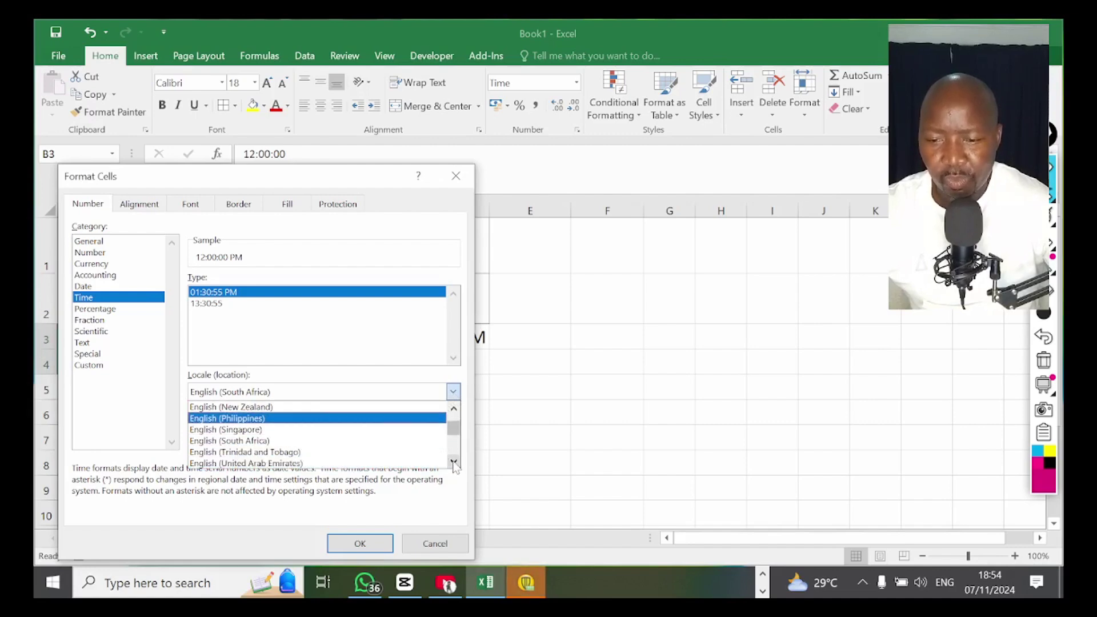
{"action": "left_click", "coordinate": [454, 462]}
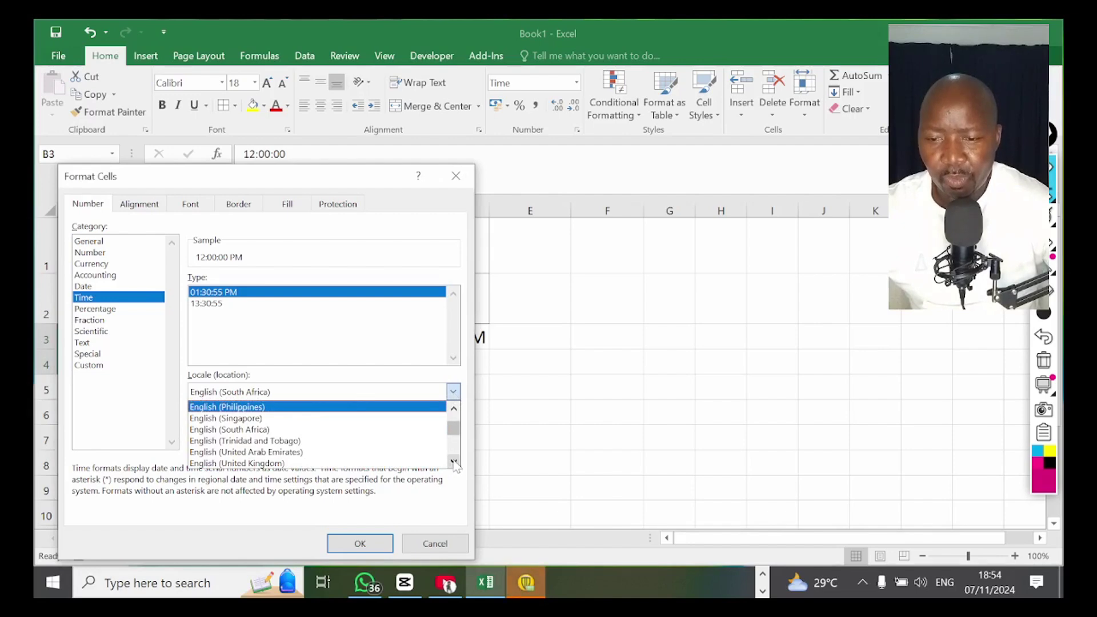
{"action": "left_click", "coordinate": [454, 462]}
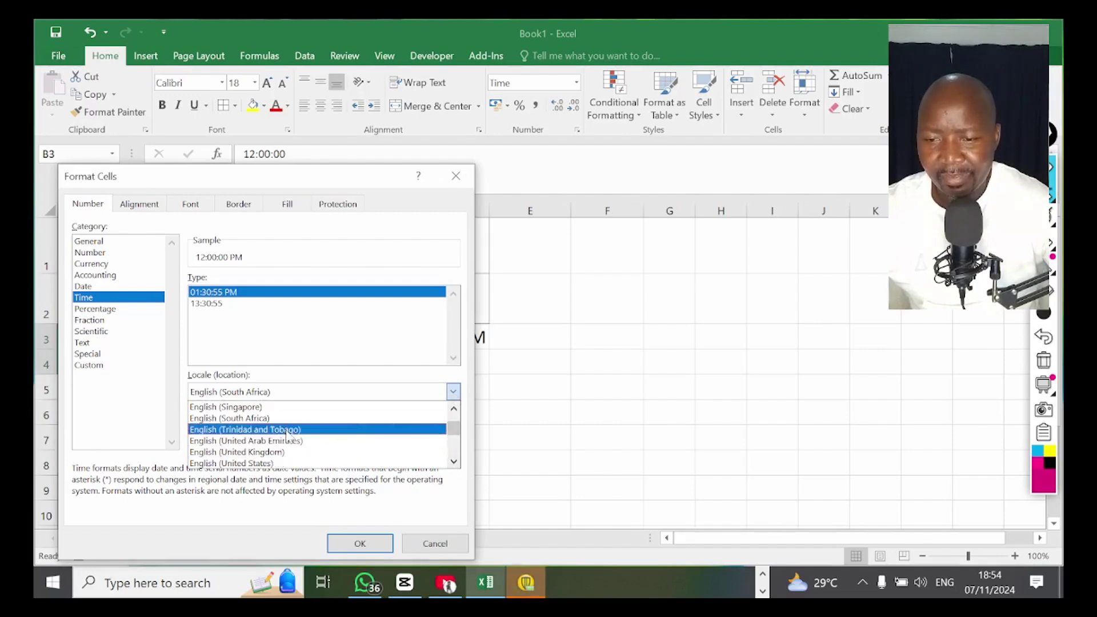
{"action": "left_click", "coordinate": [290, 462]}
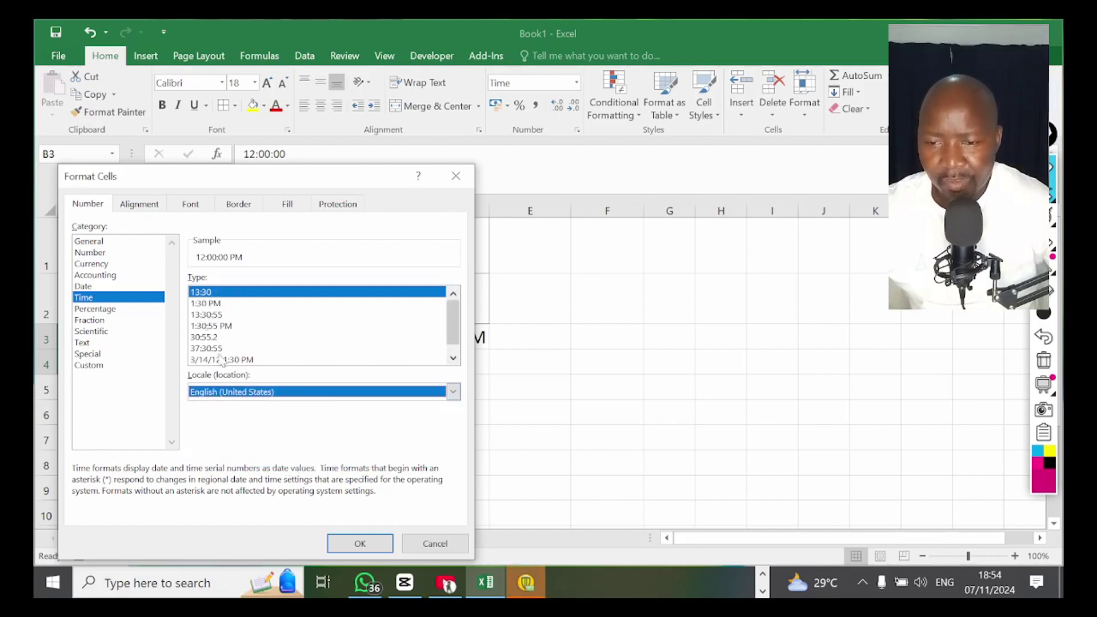
{"action": "left_click", "coordinate": [217, 294]}
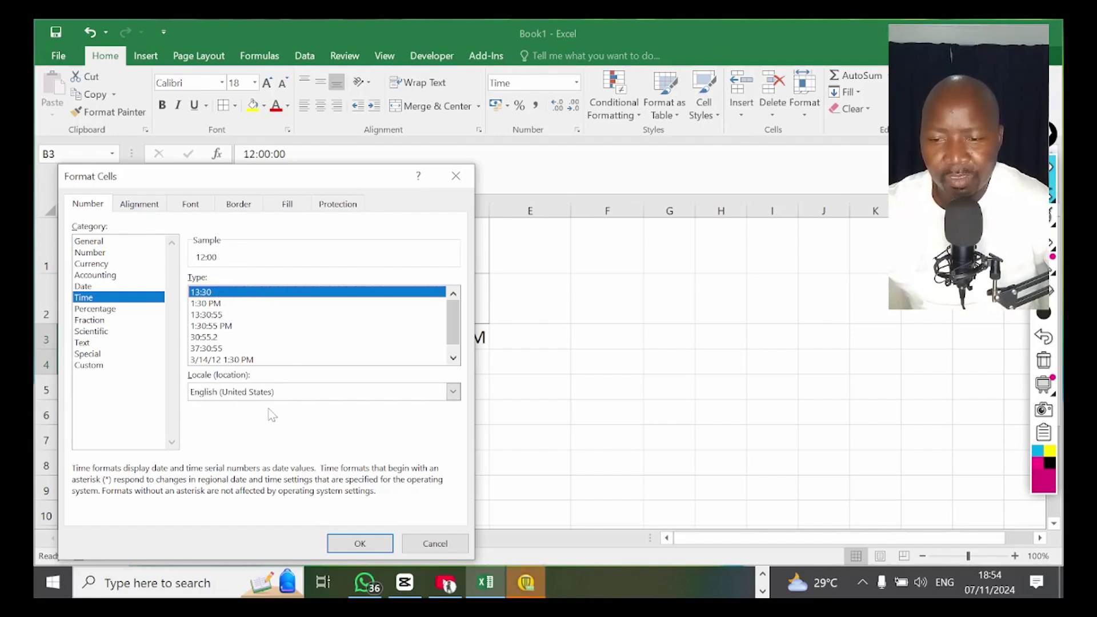
{"action": "left_click", "coordinate": [363, 548]}
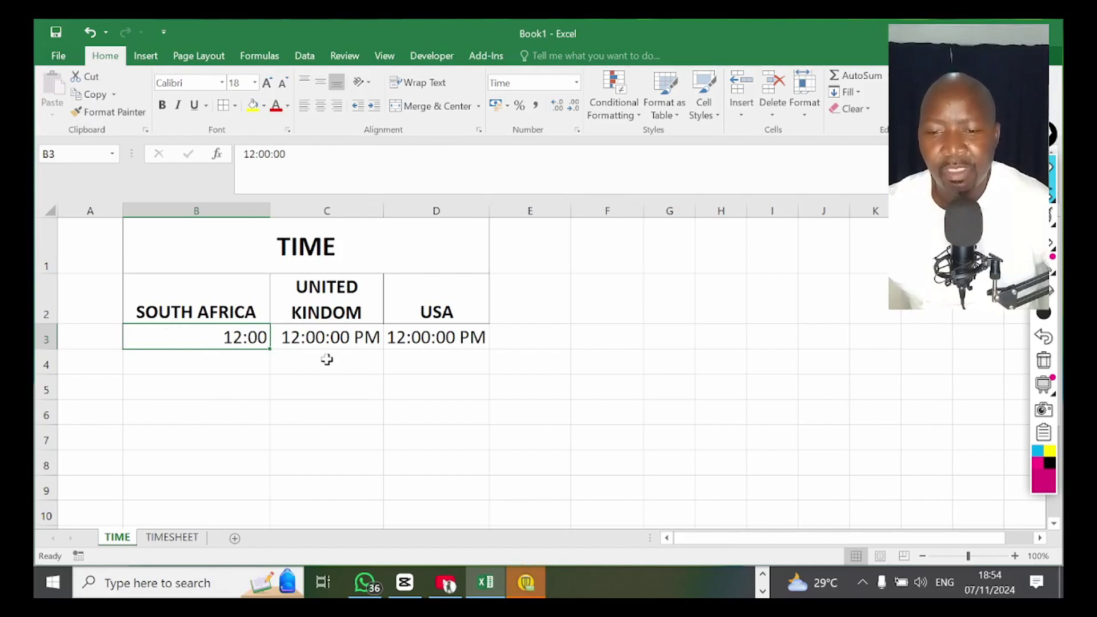
On the TIMESHEET sheet, format cells B4:E8 as Time with the 13:30 type and the English (United States) locale.
{"action": "left_click", "coordinate": [177, 538]}
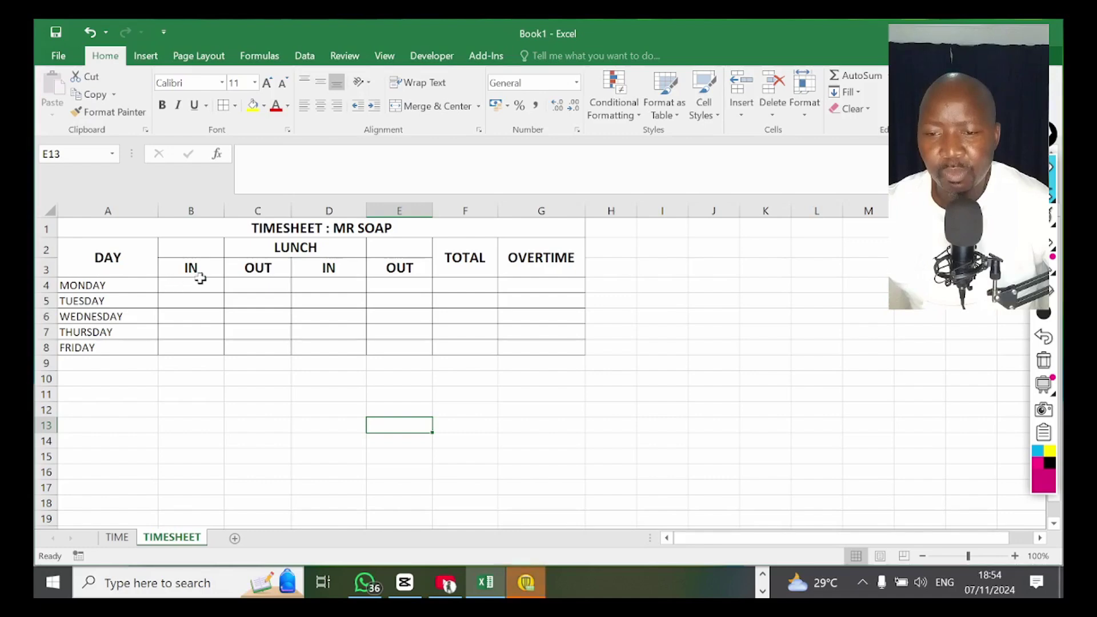
{"action": "left_click_drag", "start_coordinate": [176, 284], "coordinate": [384, 347]}
{"action": "right_click", "coordinate": [317, 328]}
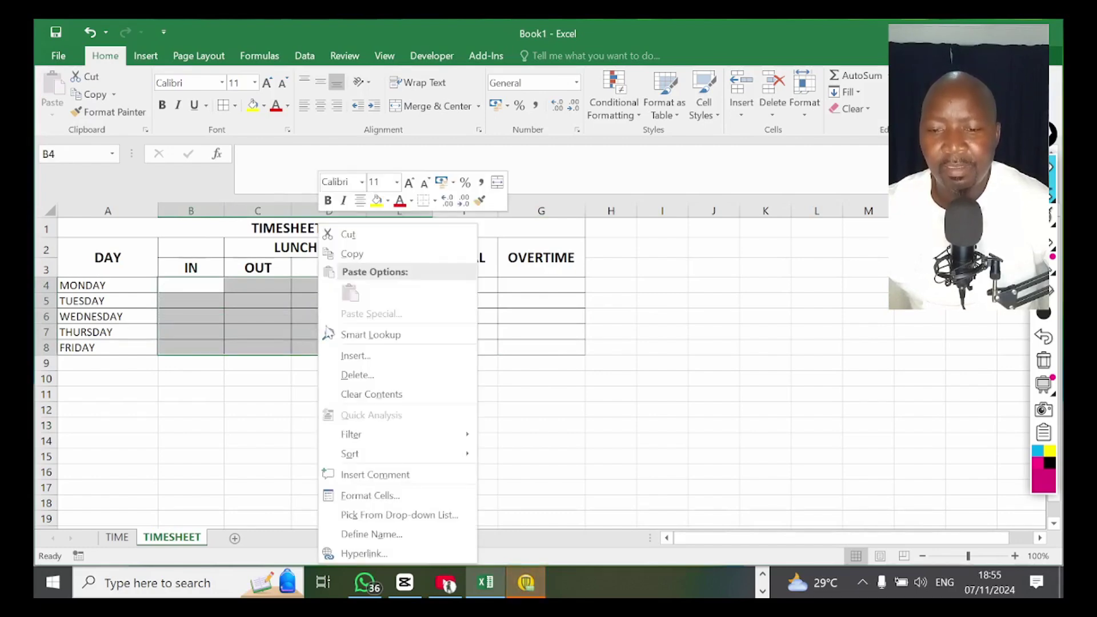
{"action": "left_click", "coordinate": [357, 495]}
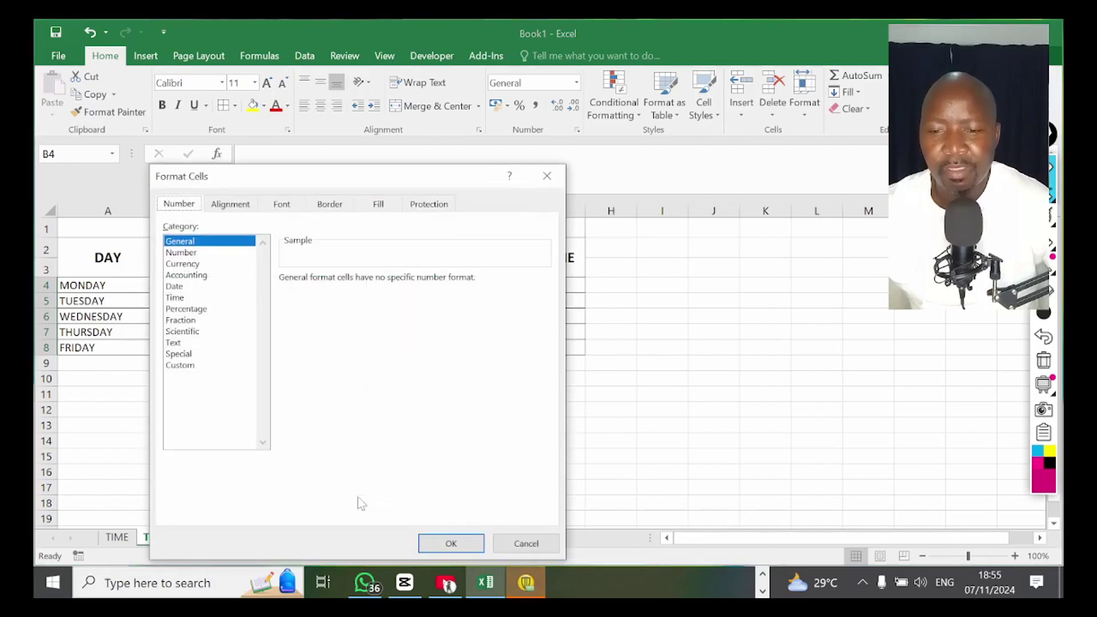
{"action": "left_click", "coordinate": [177, 298]}
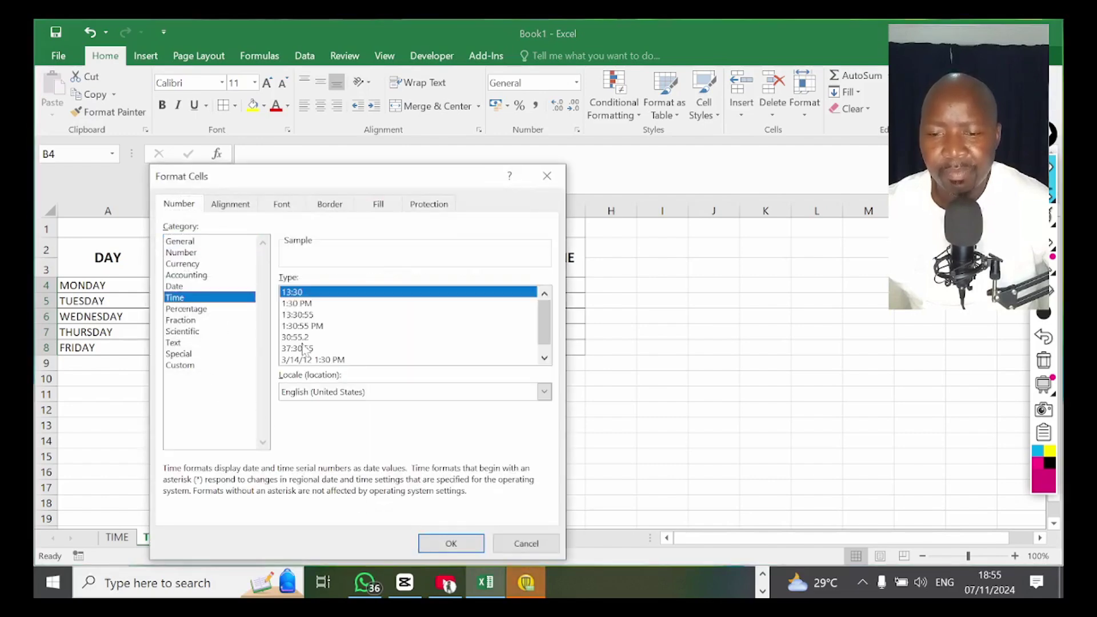
{"action": "left_click", "coordinate": [544, 392]}
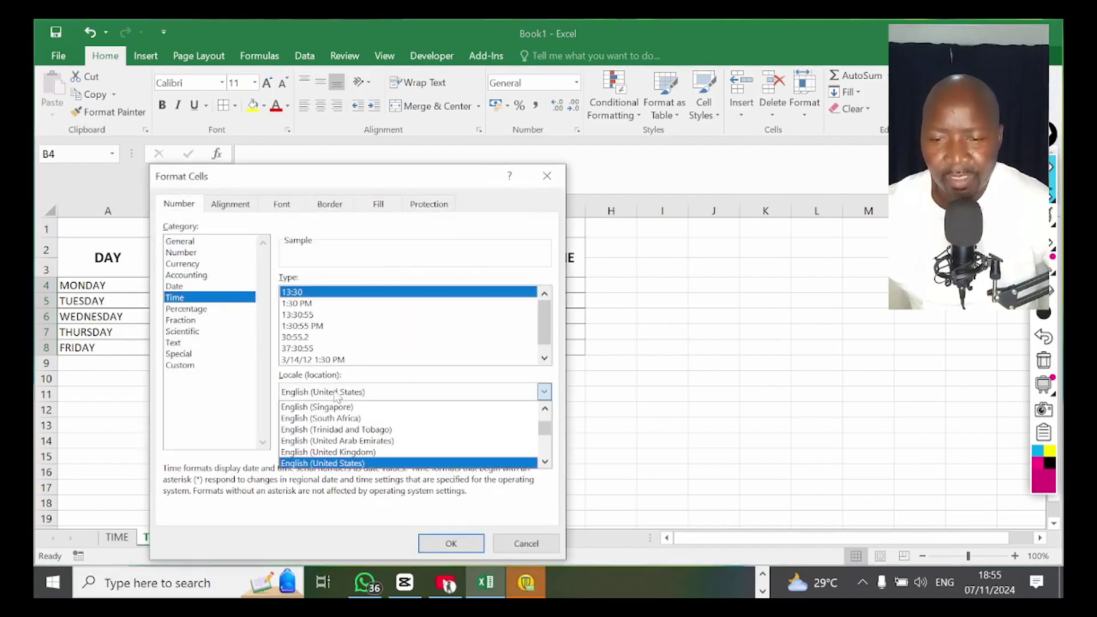
{"action": "left_click", "coordinate": [350, 463]}
{"action": "left_click", "coordinate": [451, 543]}
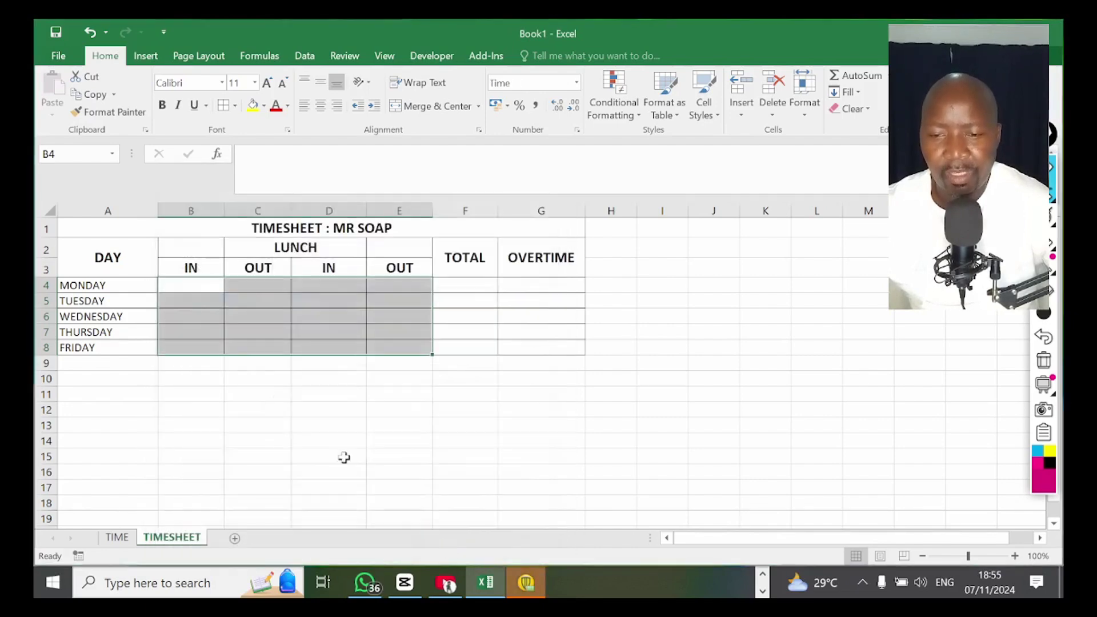
Enter 12:00 as Monday's first IN time in cell B4.
{"action": "type", "text": "12"}
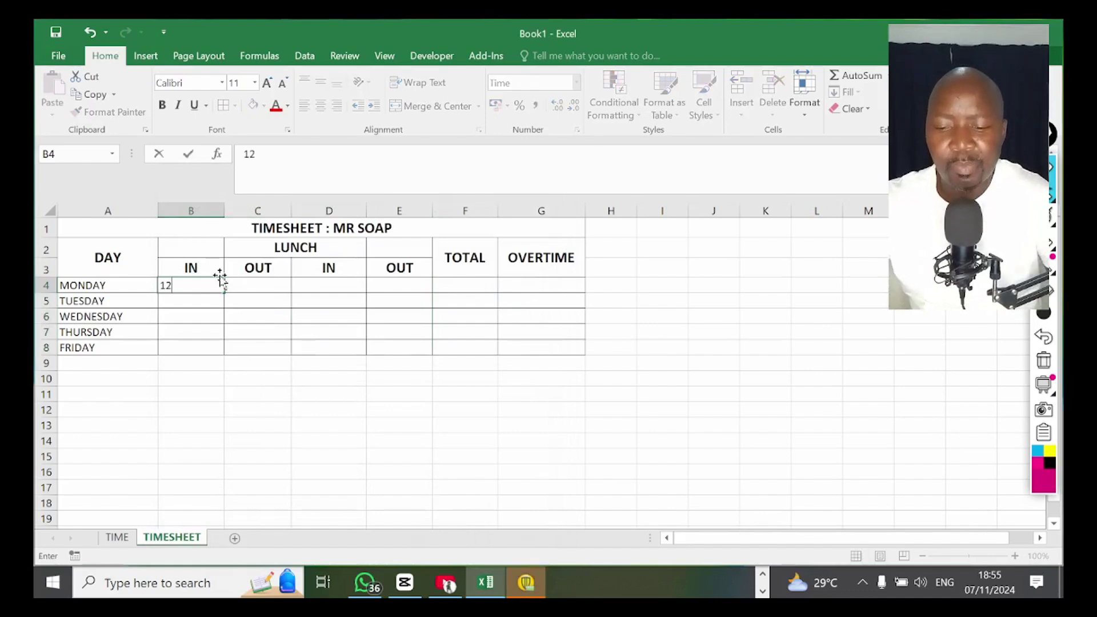
{"action": "type", "text": ":00"}
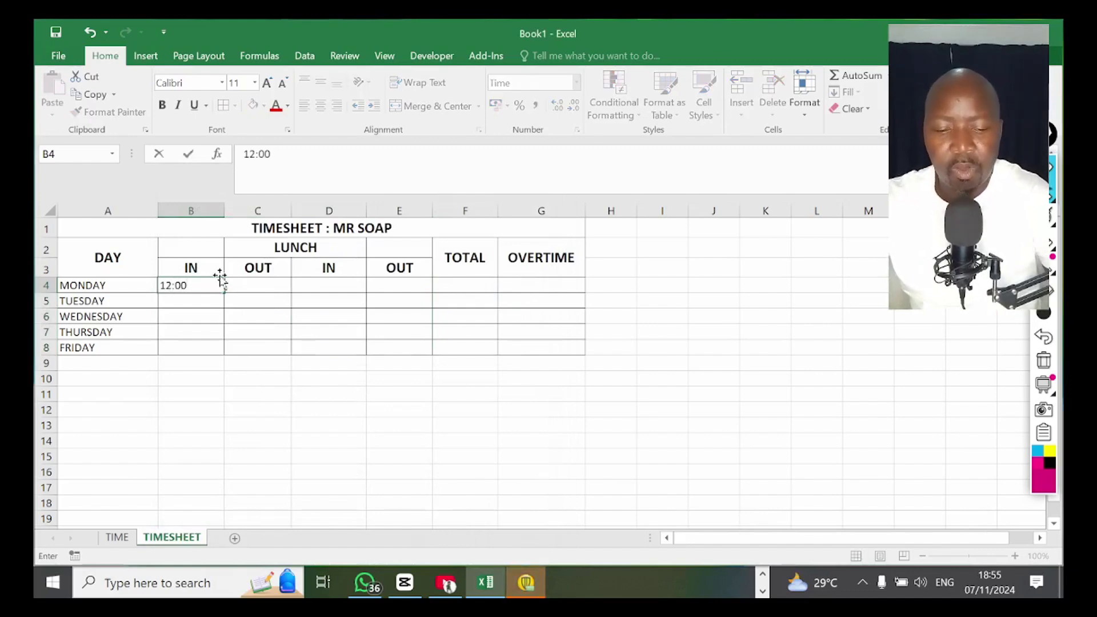
{"action": "key", "text": "Tab"}
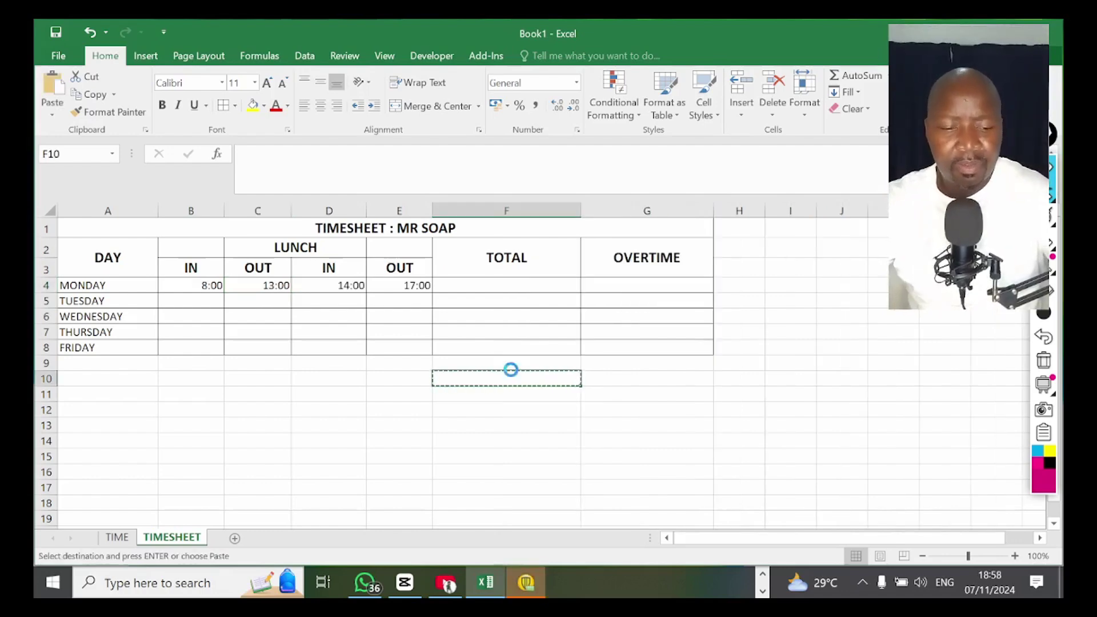
Calculate Monday's total hours in cell F4 with the formula =(E4-B4)*24.
{"action": "key", "text": "Escape"}
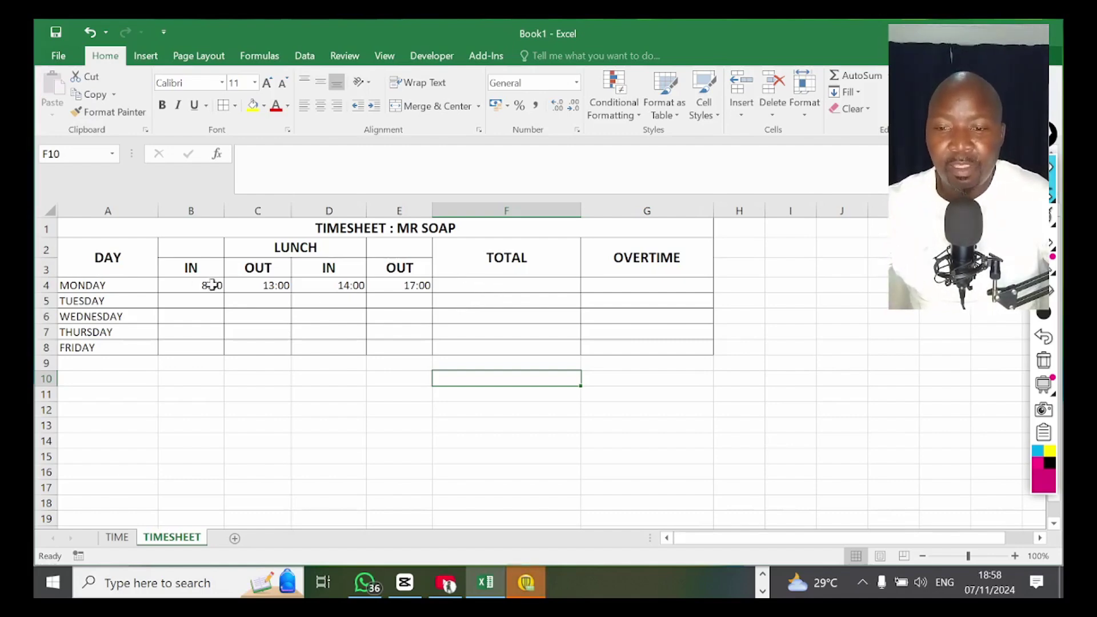
{"action": "left_click_drag", "start_coordinate": [502, 268], "coordinate": [509, 350]}
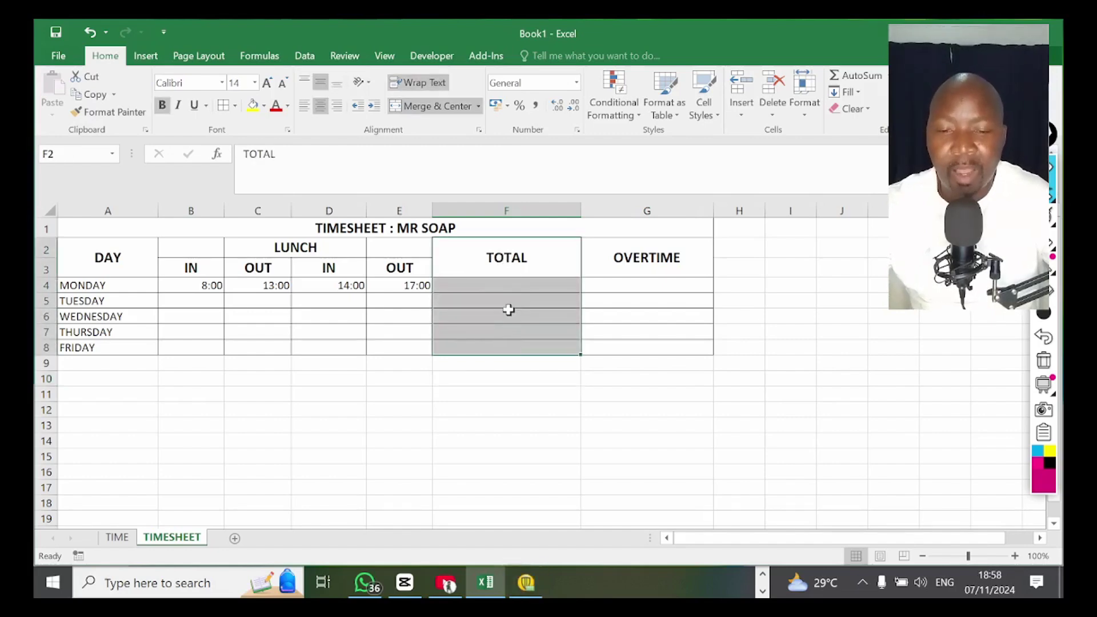
{"action": "left_click", "coordinate": [501, 286]}
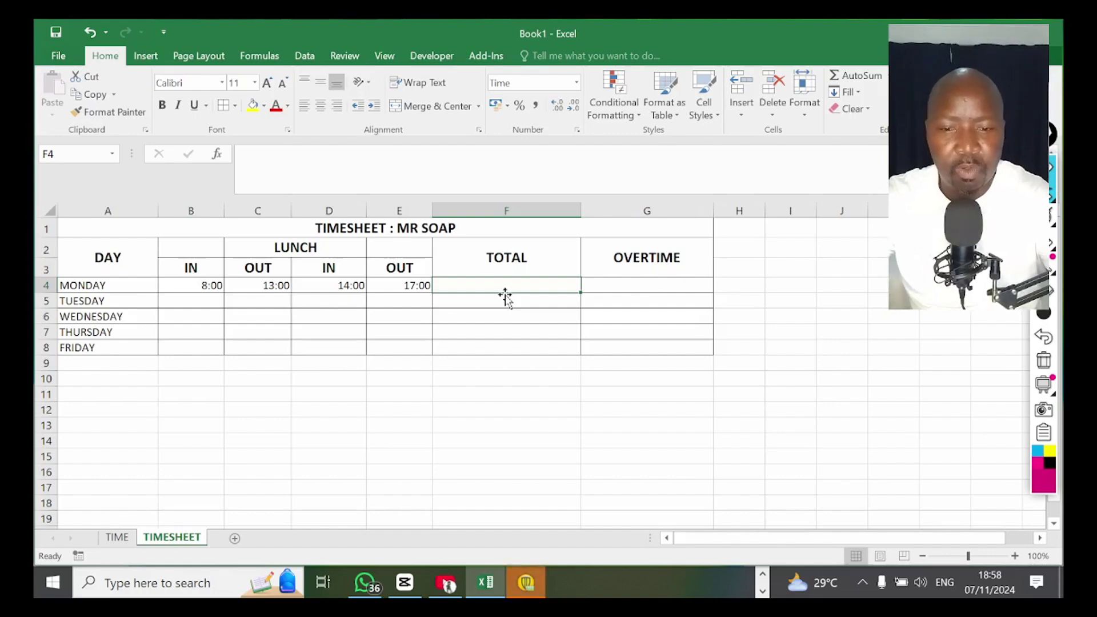
{"action": "type", "text": "=("}
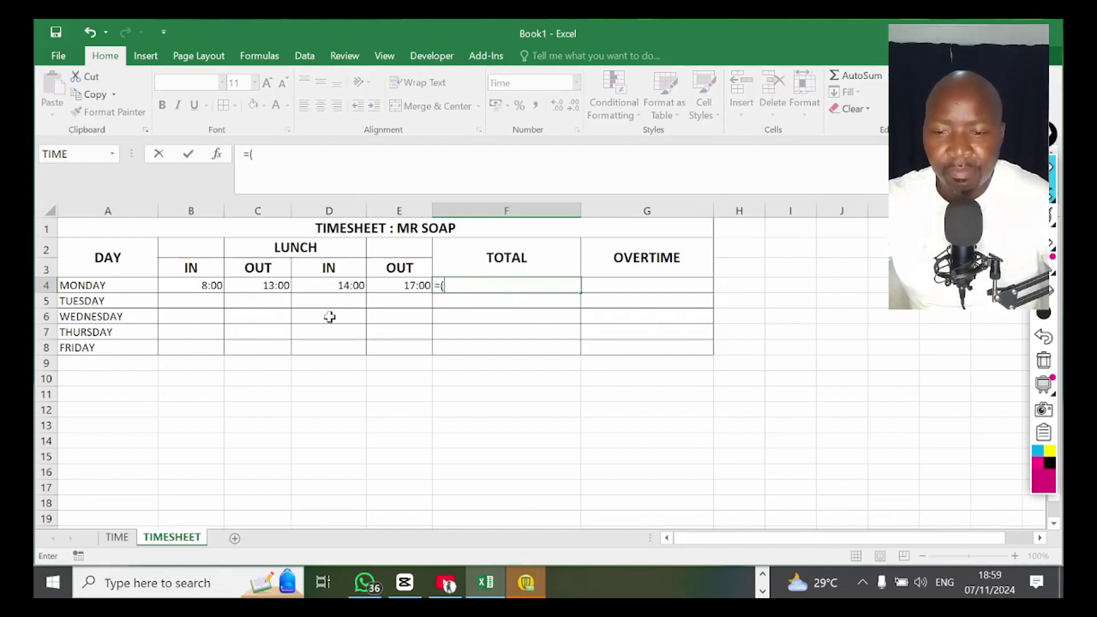
{"action": "left_click", "coordinate": [417, 285]}
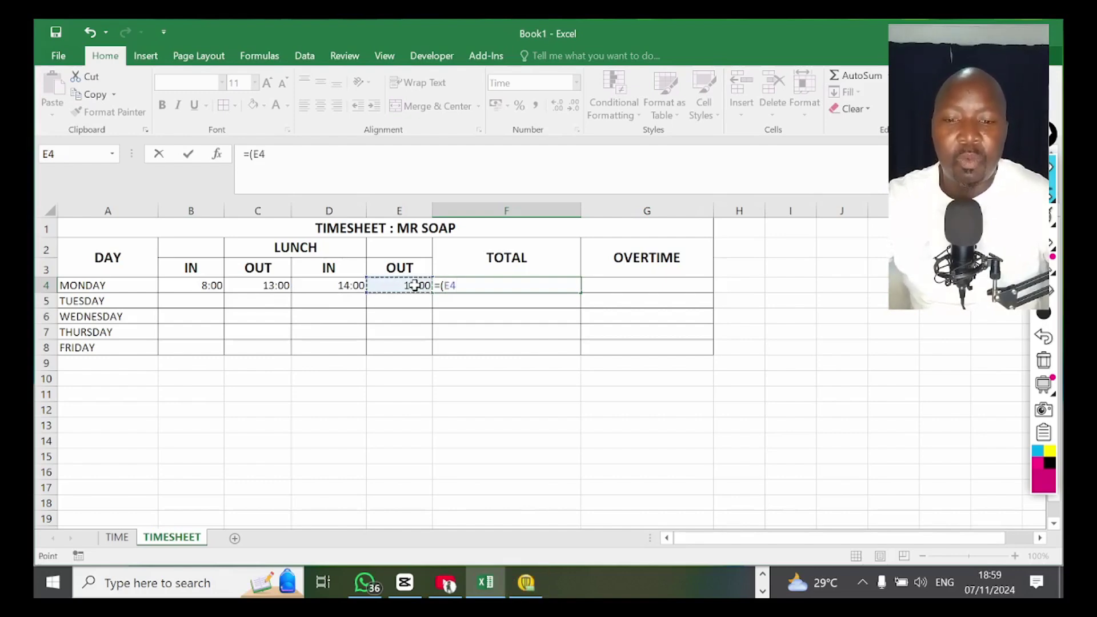
{"action": "type", "text": "-"}
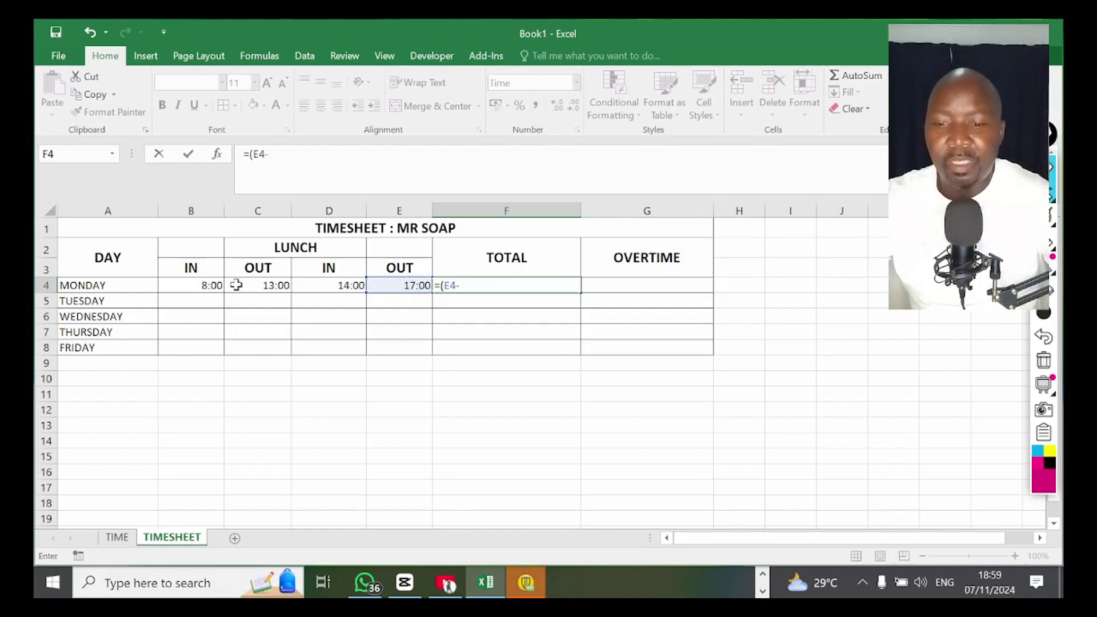
{"action": "left_click", "coordinate": [210, 284]}
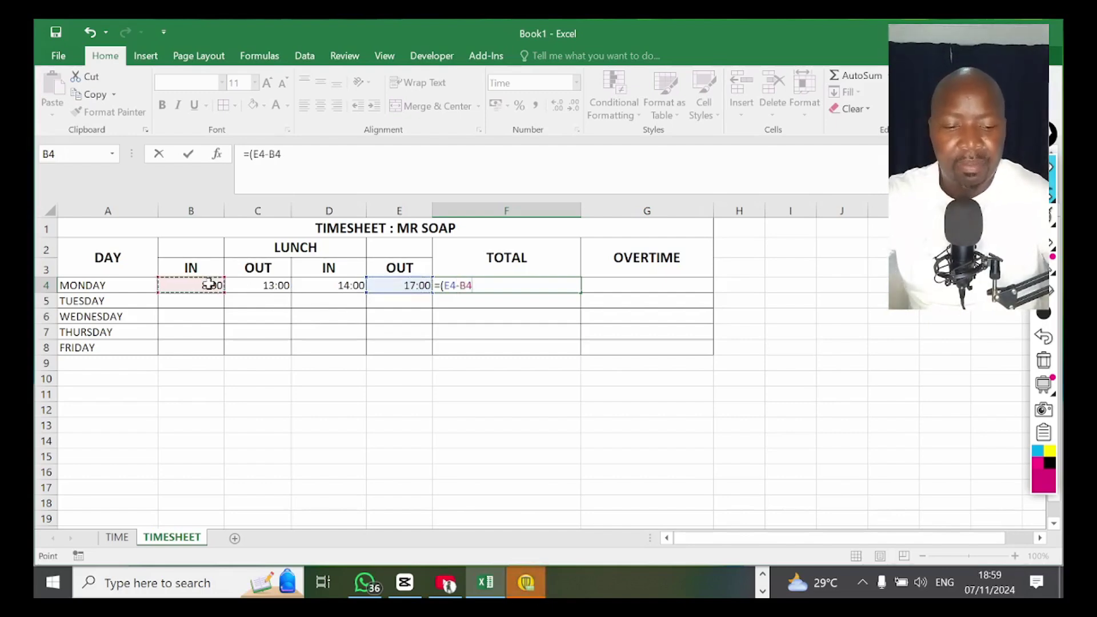
{"action": "type", "text": ")"}
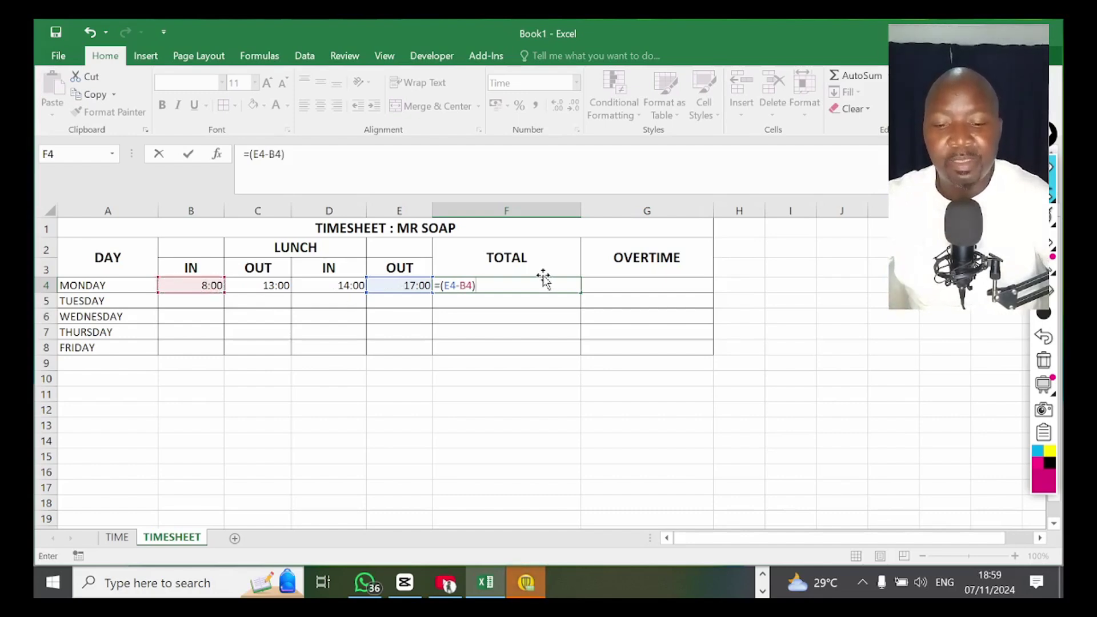
{"action": "type", "text": "*24"}
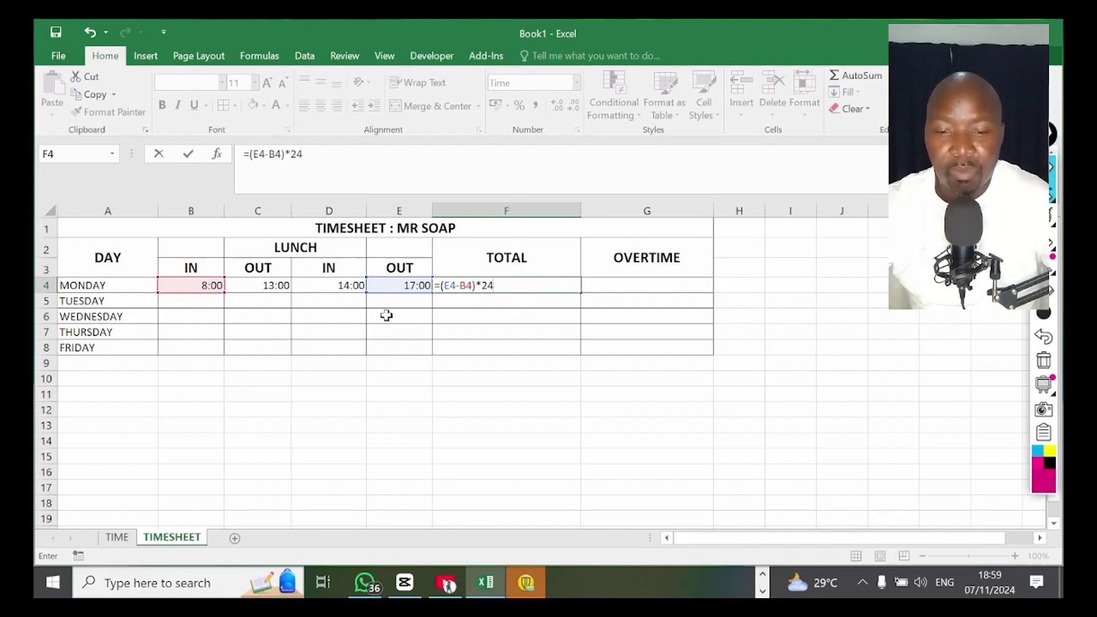
{"action": "key", "text": "Return"}
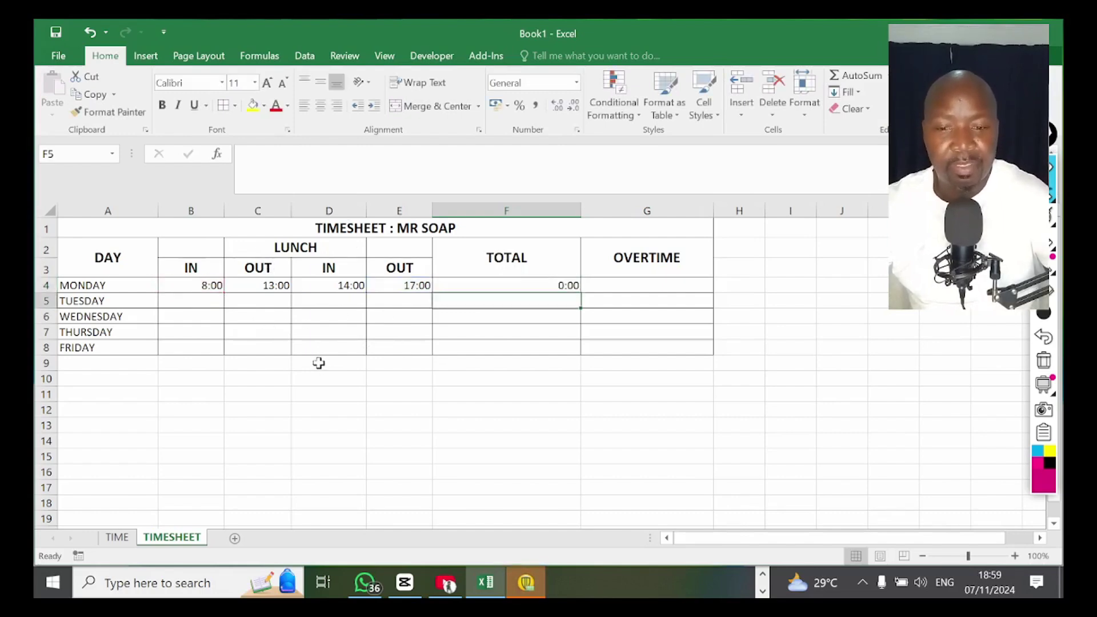
Change the number format of total cells F4:F7 to General.
{"action": "left_click", "coordinate": [499, 287]}
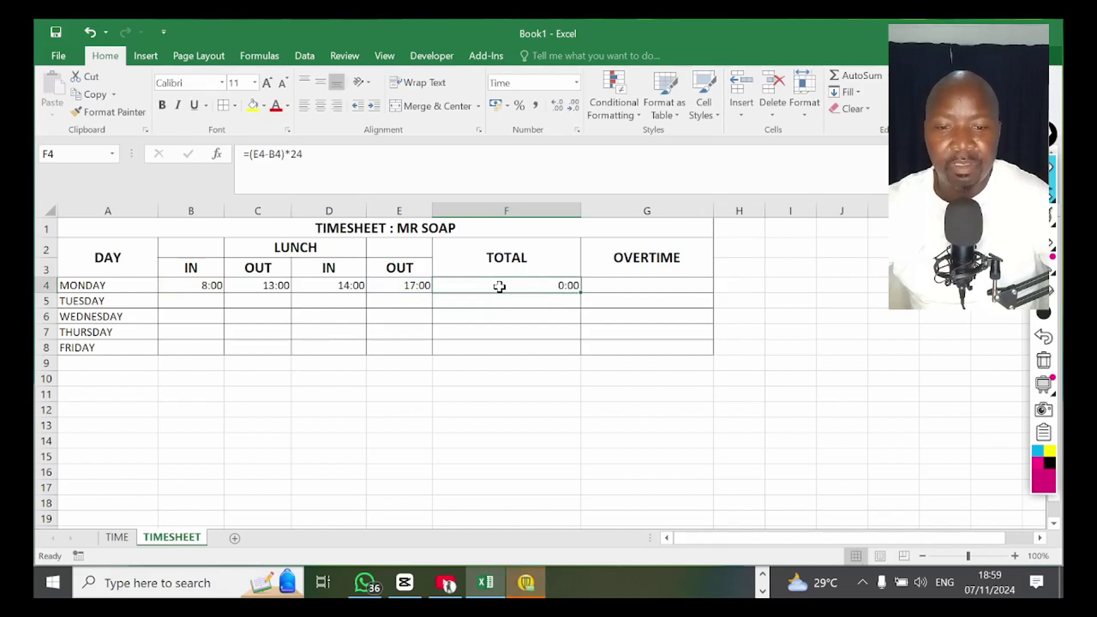
{"action": "left_click_drag", "start_coordinate": [504, 284], "coordinate": [509, 331]}
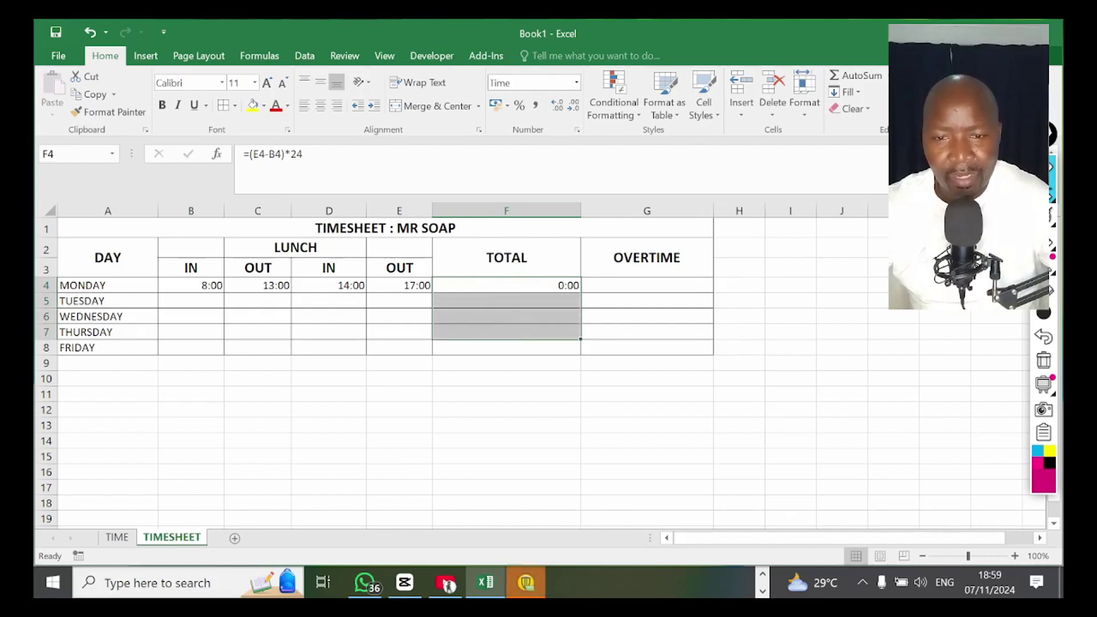
{"action": "left_click", "coordinate": [576, 83]}
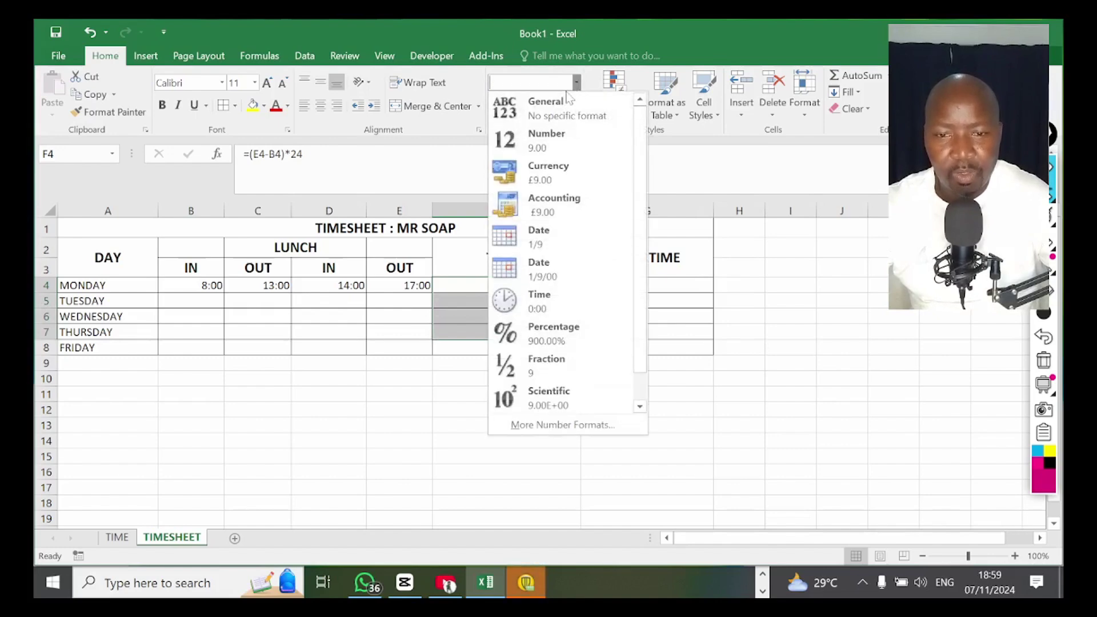
{"action": "left_click", "coordinate": [528, 103]}
Make the total cells F4:F8 bold, font size 12 and horizontally centred.
{"action": "left_click_drag", "start_coordinate": [543, 286], "coordinate": [533, 342]}
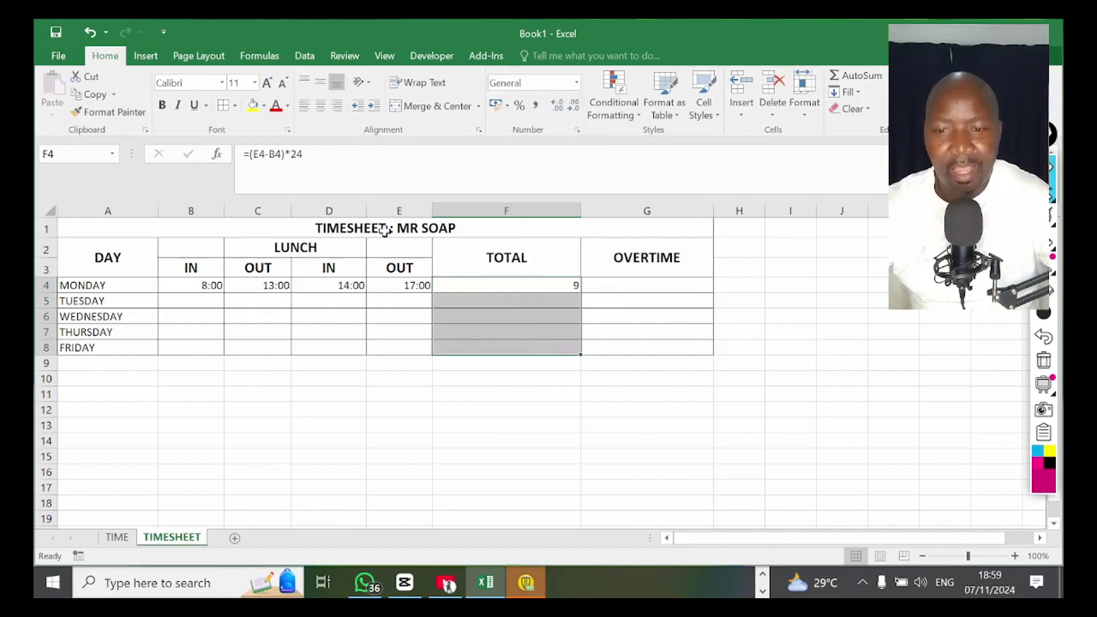
{"action": "left_click", "coordinate": [162, 106]}
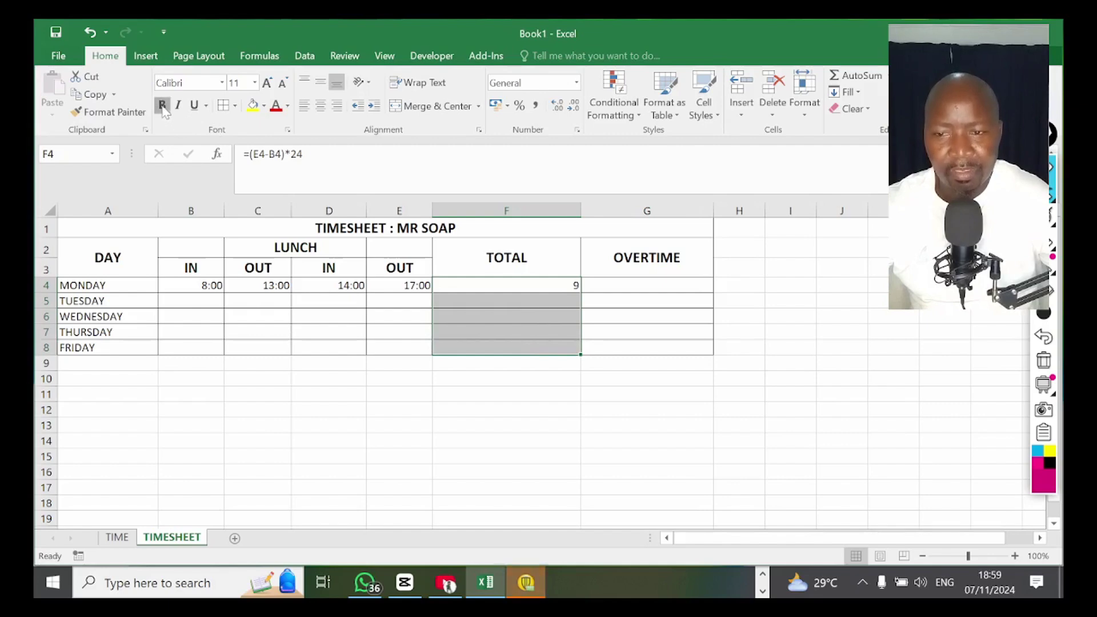
{"action": "left_click", "coordinate": [267, 84]}
{"action": "left_click", "coordinate": [320, 106]}
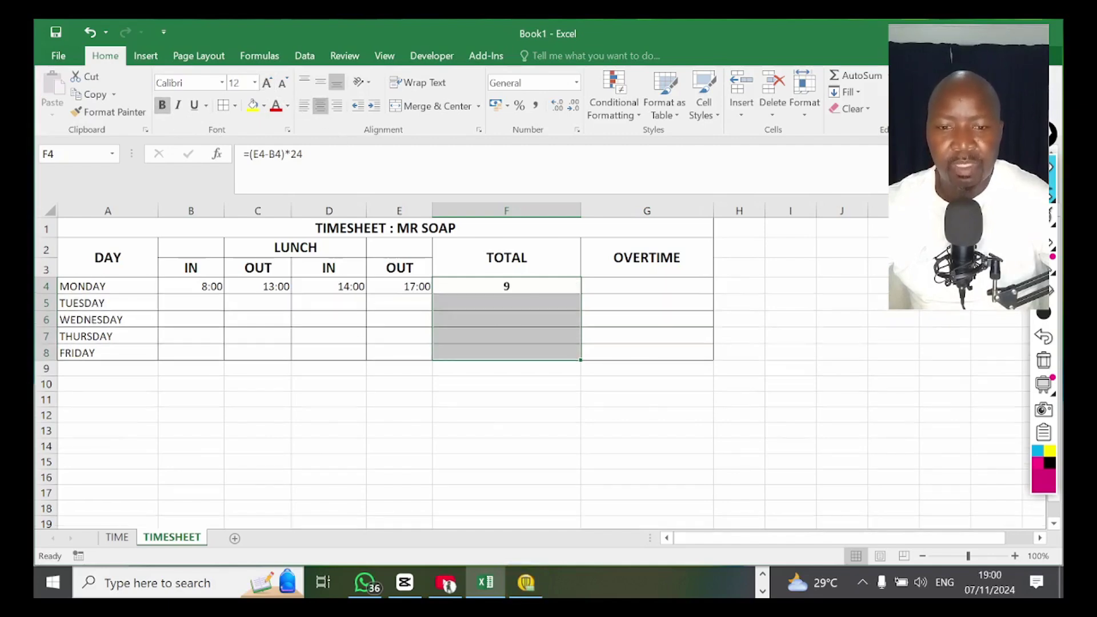
Replace Monday's total formula in F4 with the hours worked before lunch, =(C4-B4).
{"action": "left_click", "coordinate": [515, 288]}
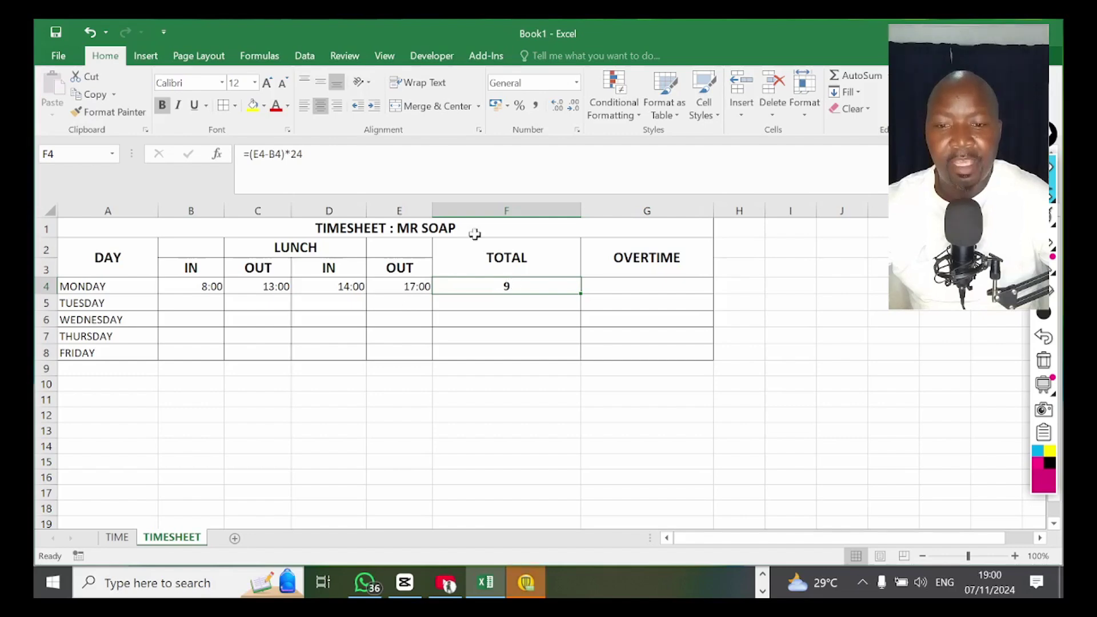
{"action": "left_click", "coordinate": [303, 172]}
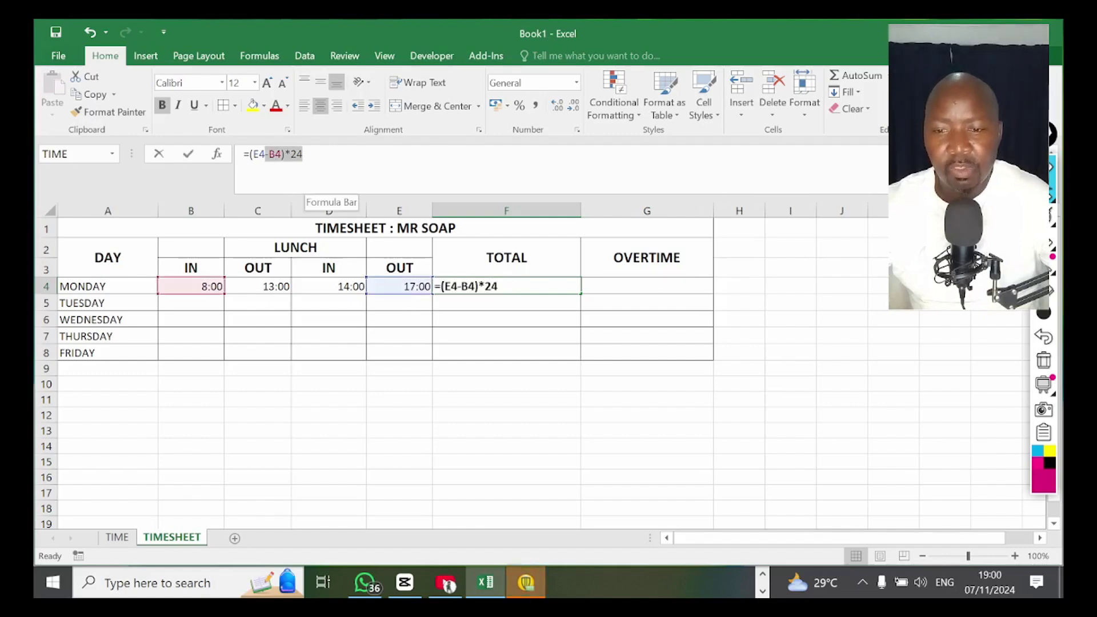
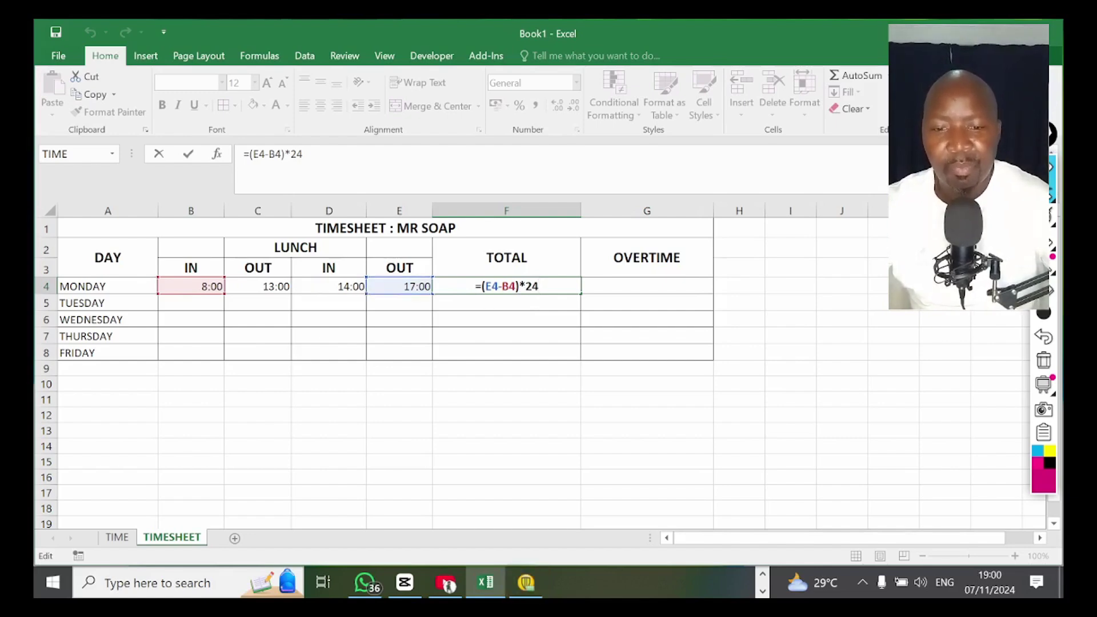
{"action": "key", "text": "BackSpace"}
{"action": "key", "text": "BackSpace"}
{"action": "key", "text": "BackSpace"}
{"action": "key", "text": "BackSpace"}
{"action": "key", "text": "BackSpace"}
{"action": "key", "text": "BackSpace"}
{"action": "key", "text": "BackSpace"}
{"action": "key", "text": "BackSpace"}
{"action": "key", "text": "BackSpace"}
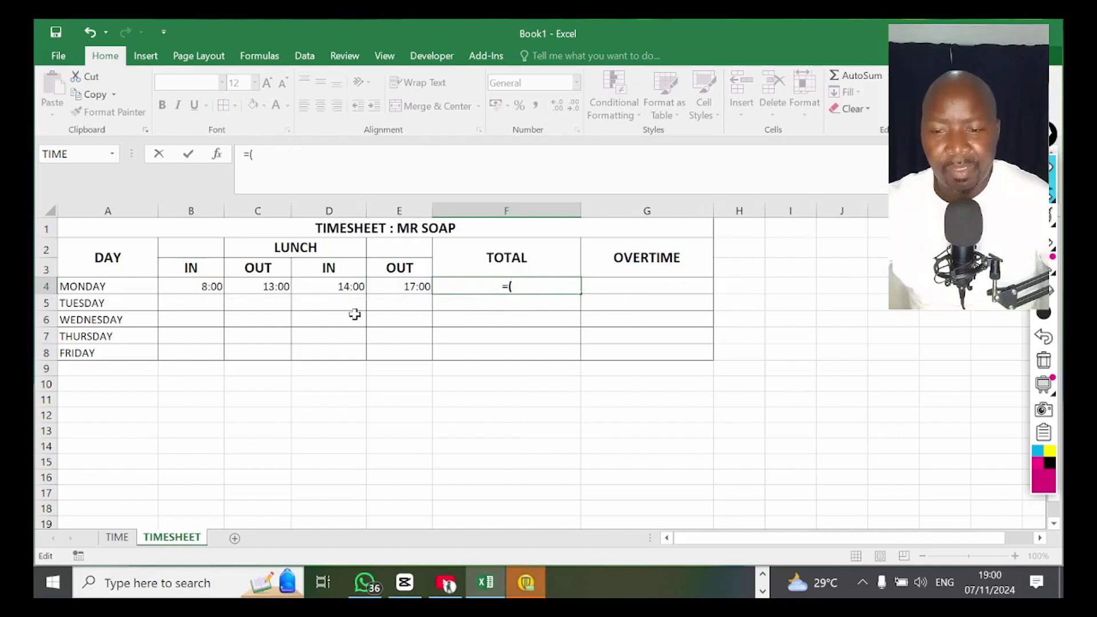
{"action": "left_click", "coordinate": [269, 286]}
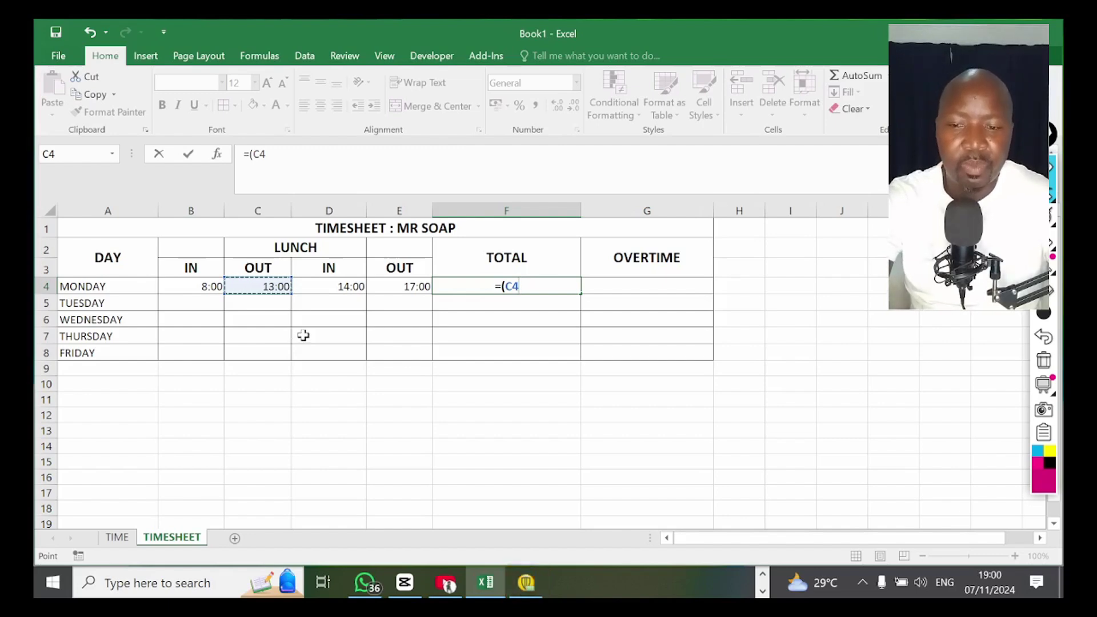
{"action": "type", "text": "-"}
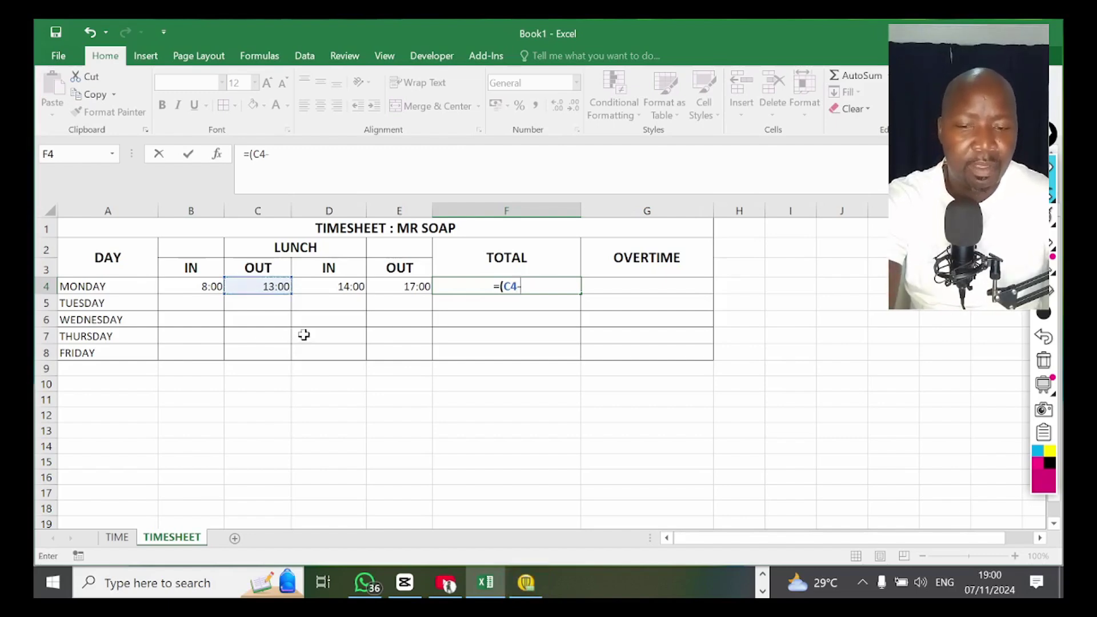
{"action": "left_click", "coordinate": [212, 286]}
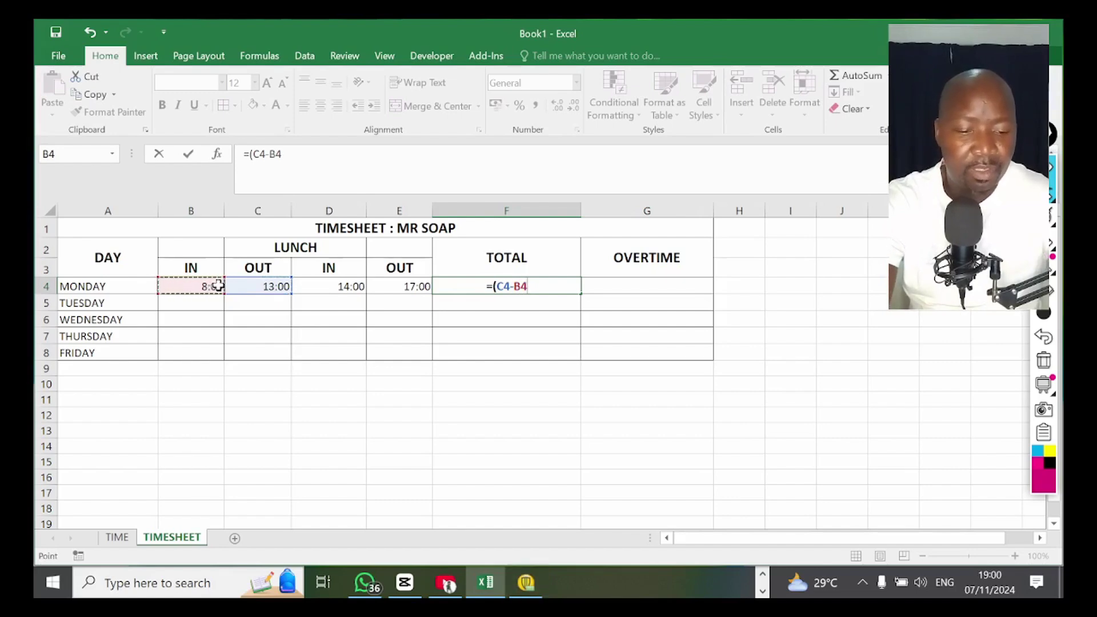
{"action": "type", "text": ")"}
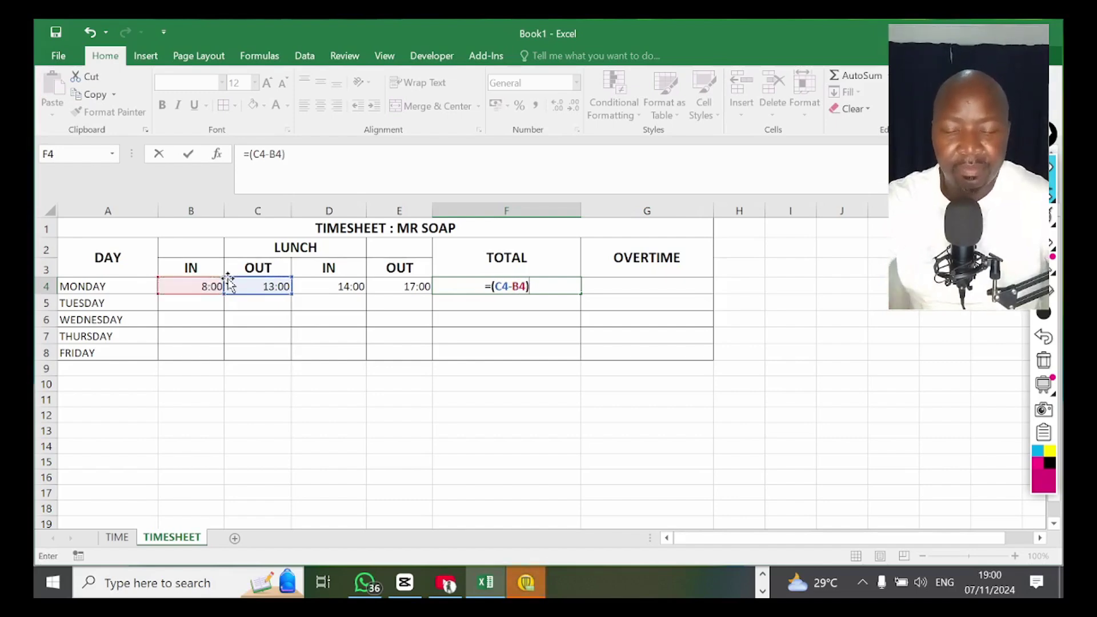
Extend the F4 formula with the hours worked after lunch by adding +(E4-D4).
{"action": "type", "text": "="}
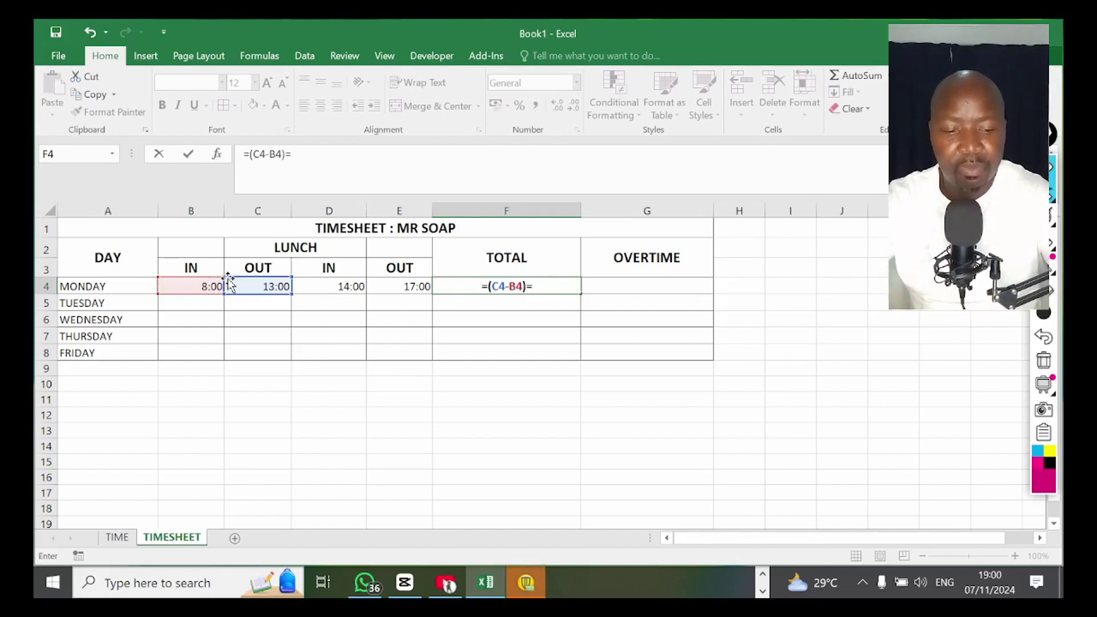
{"action": "key", "text": "BackSpace"}
{"action": "type", "text": "+"}
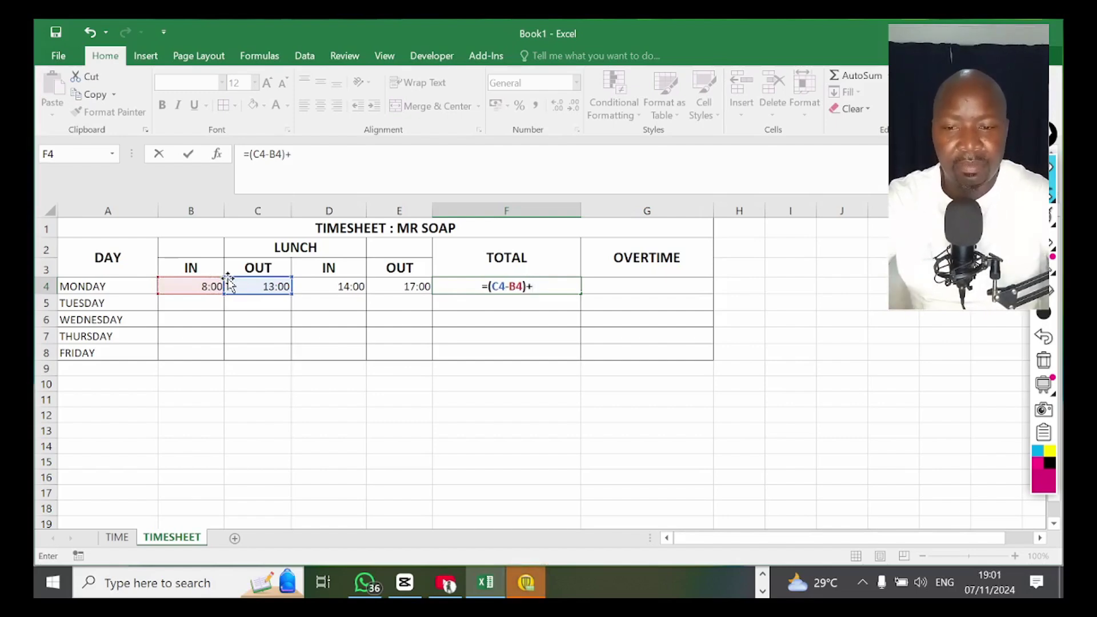
{"action": "type", "text": "("}
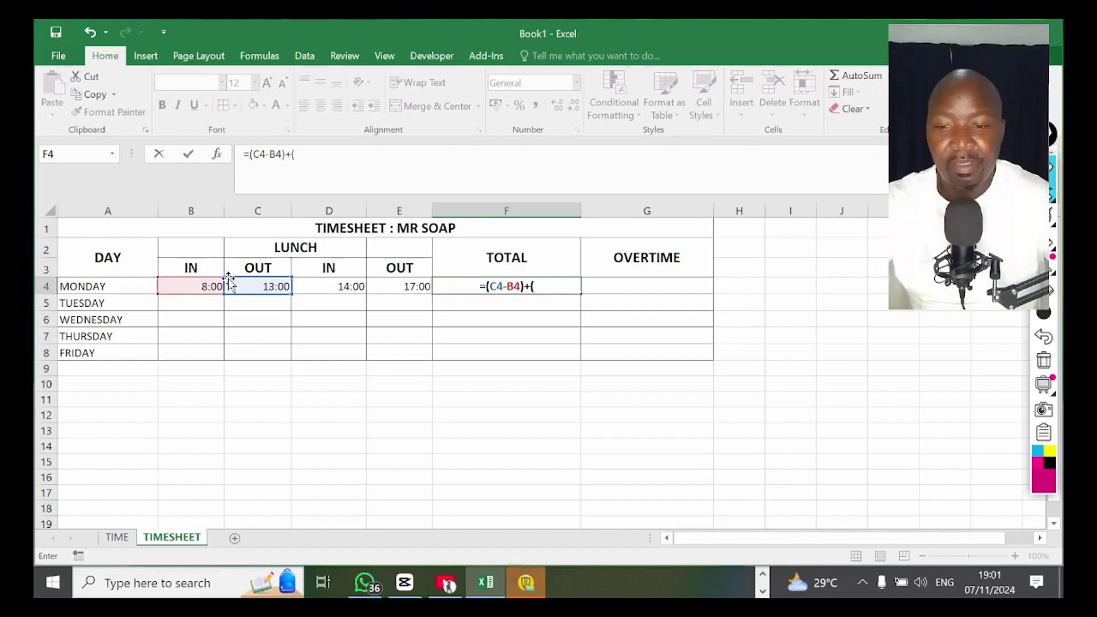
{"action": "left_click", "coordinate": [411, 284]}
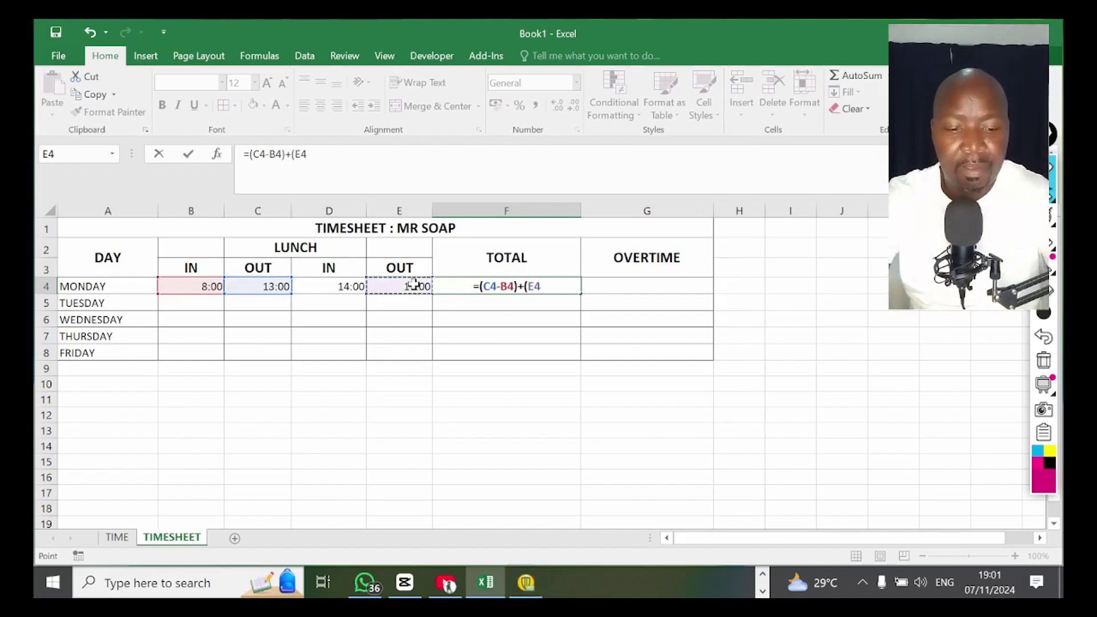
{"action": "type", "text": "-"}
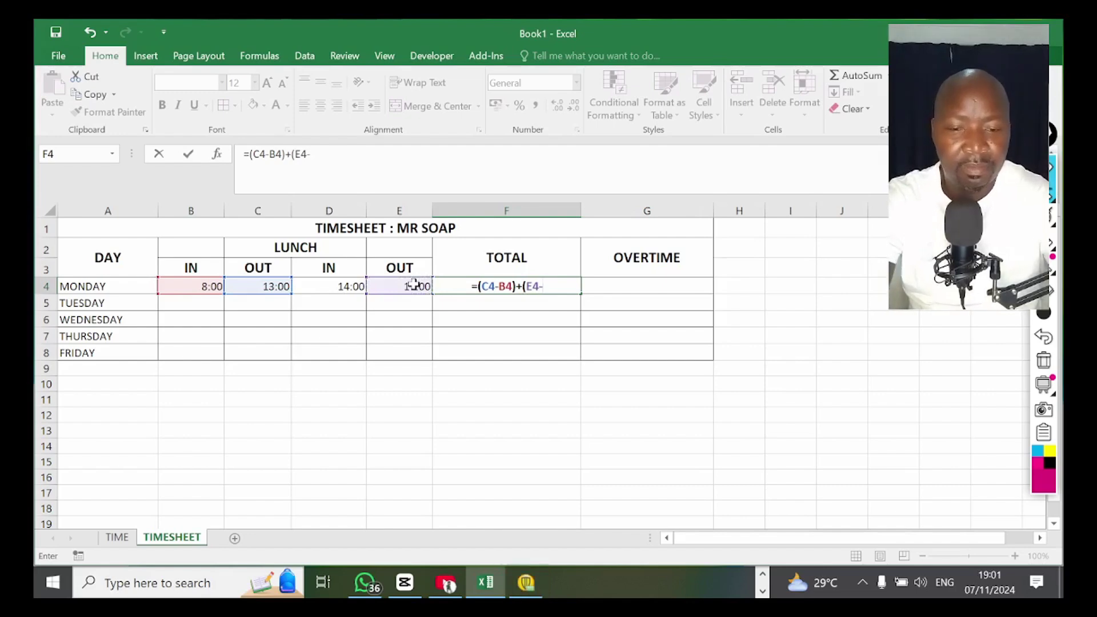
{"action": "left_click", "coordinate": [346, 286]}
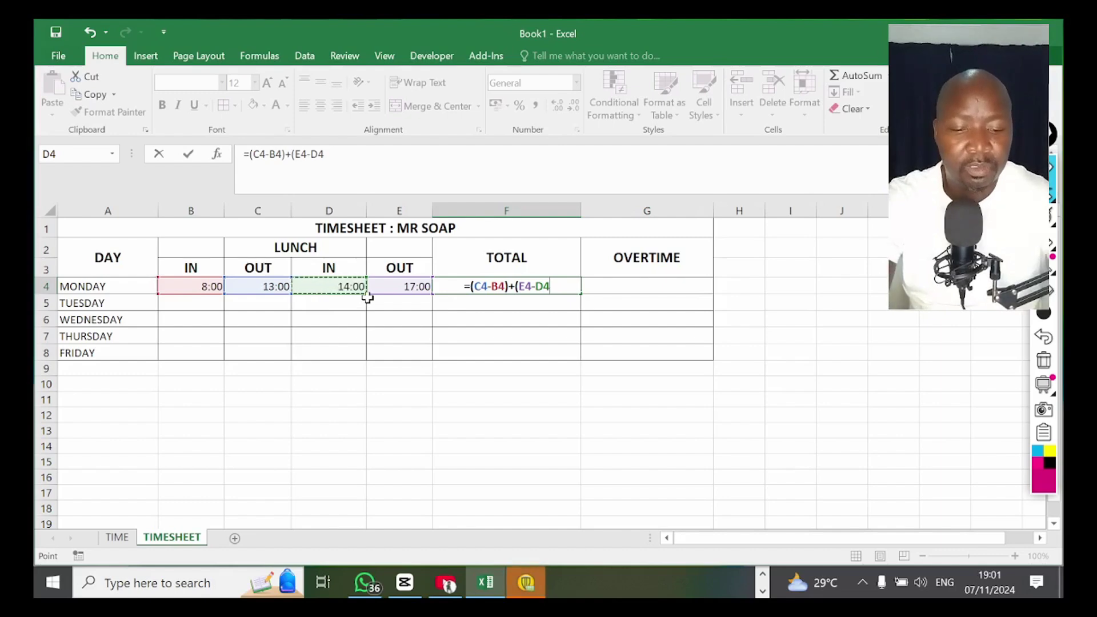
{"action": "type", "text": "("}
{"action": "key", "text": "BackSpace"}
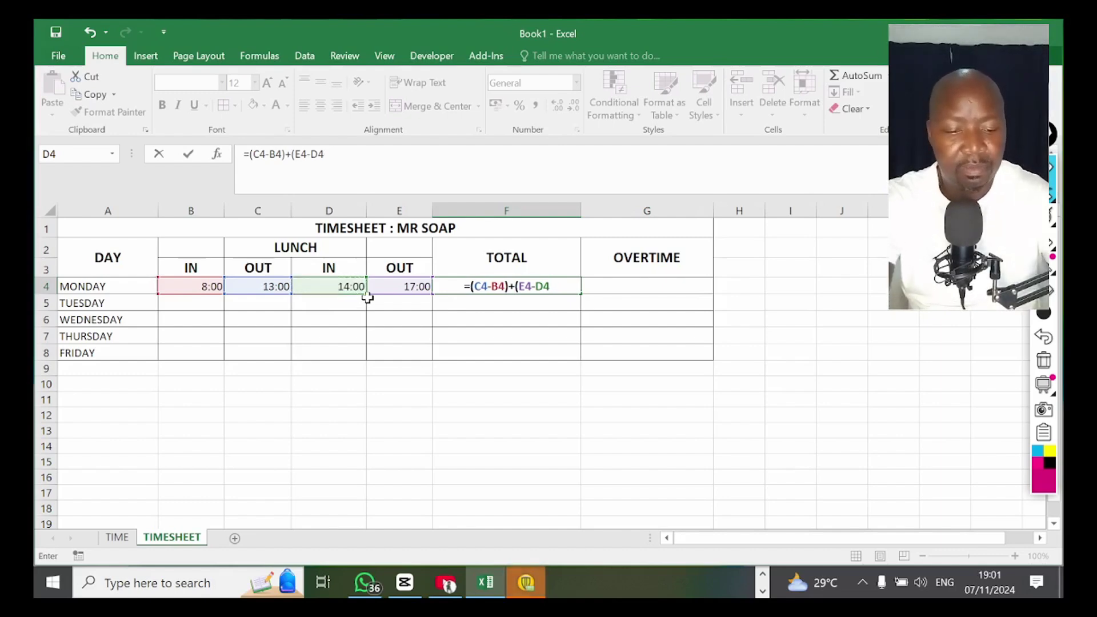
{"action": "type", "text": ")"}
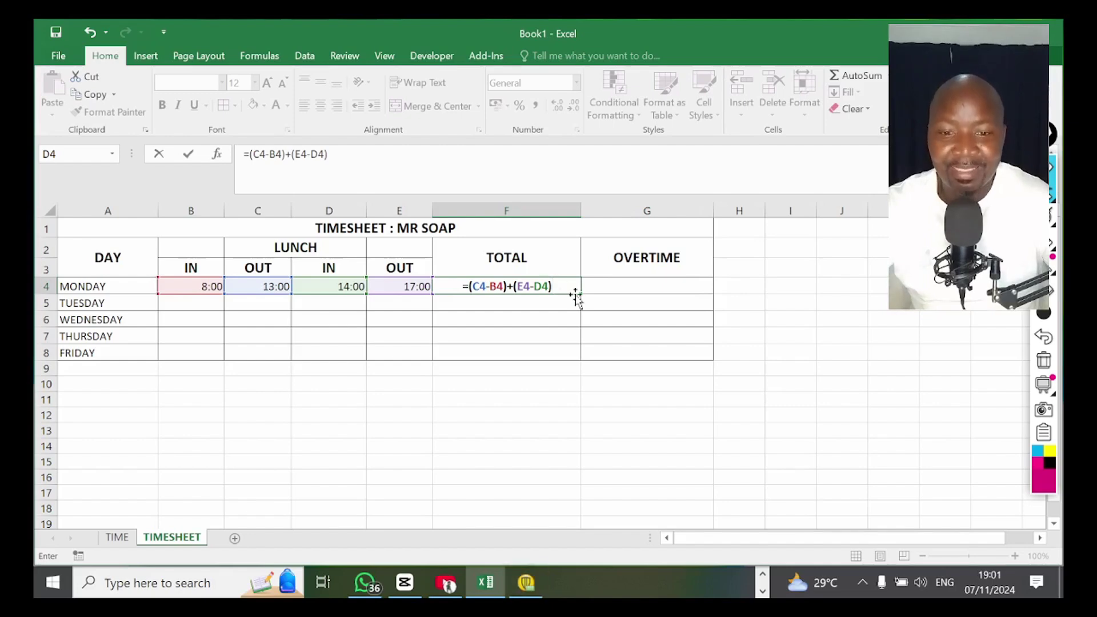
Enclose both differences in outer parentheses and multiply by 24, so F4 holds =((C4-B4)+(E4-D4))*24.
{"action": "type", "text": ")"}
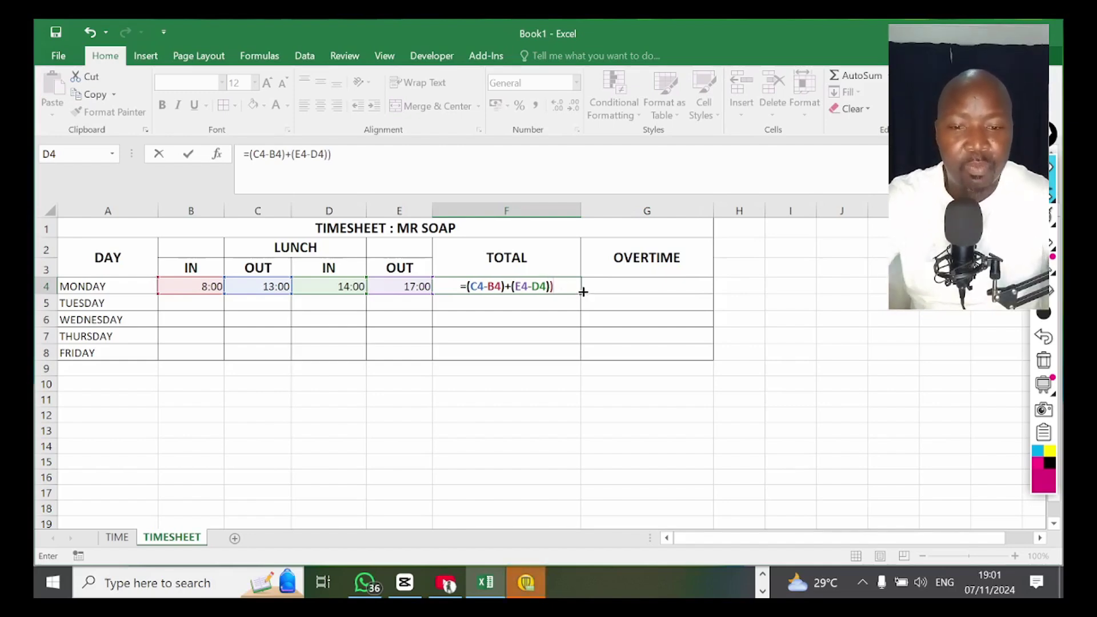
{"action": "left_click", "coordinate": [473, 287]}
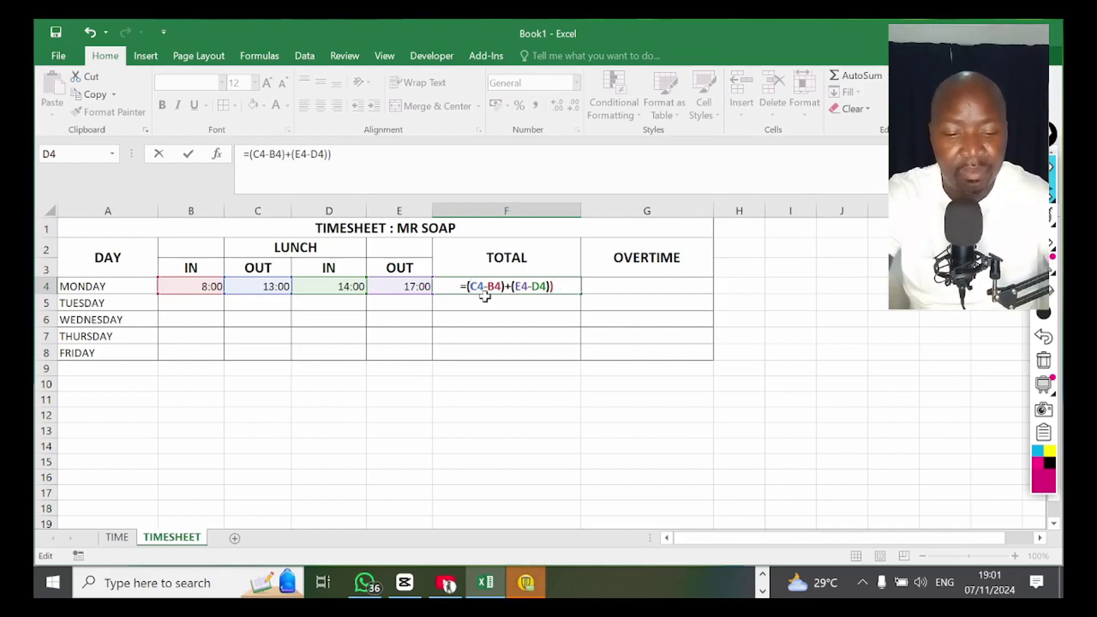
{"action": "type", "text": "("}
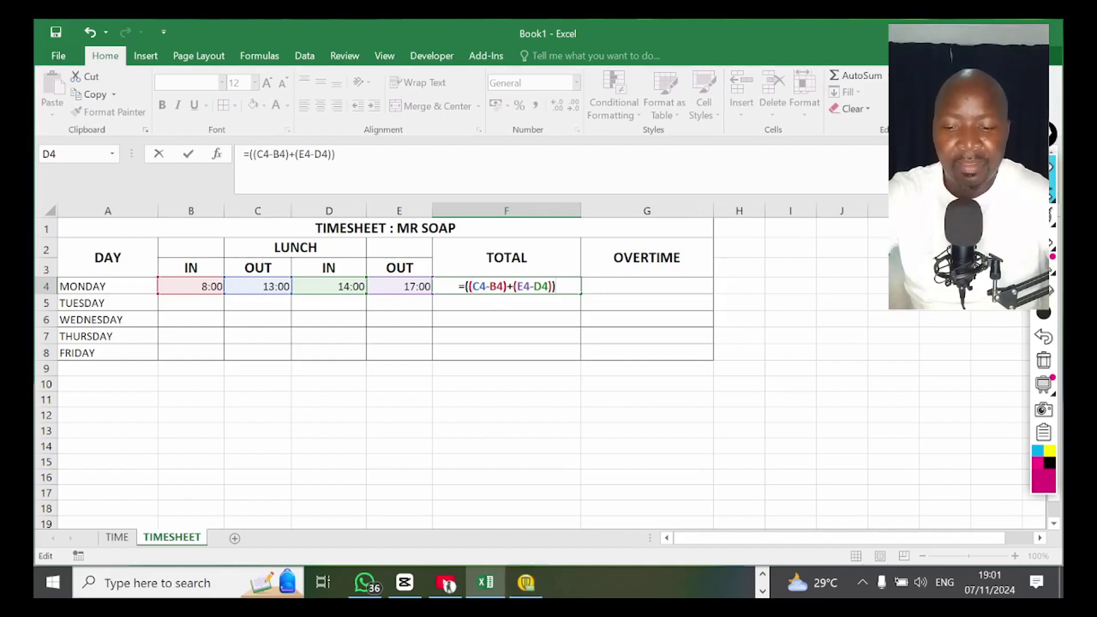
{"action": "type", "text": "*"}
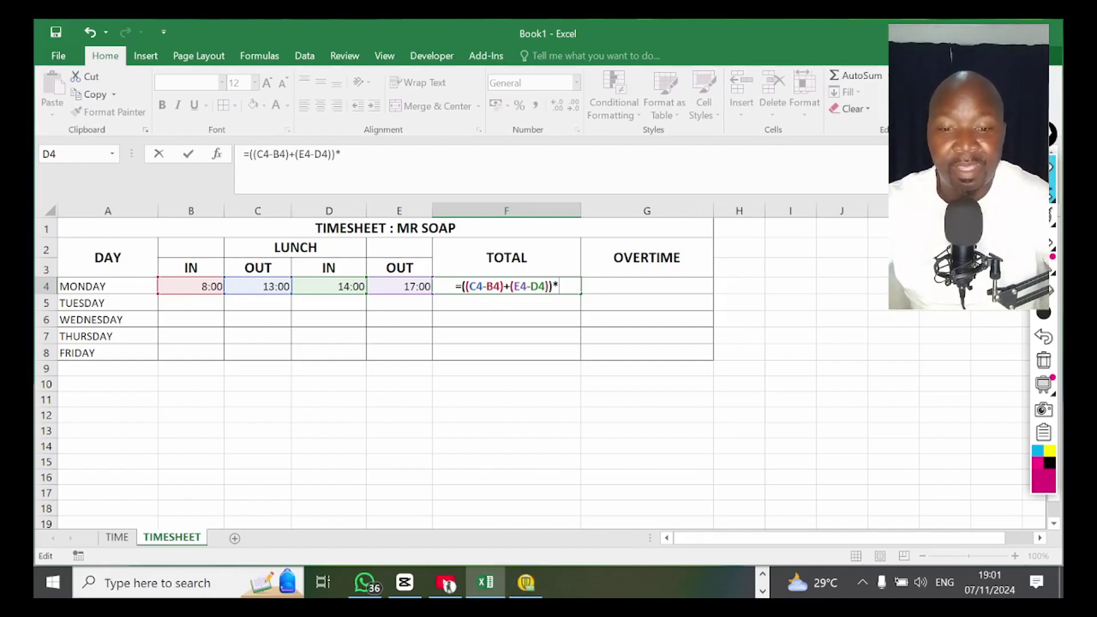
{"action": "type", "text": "24"}
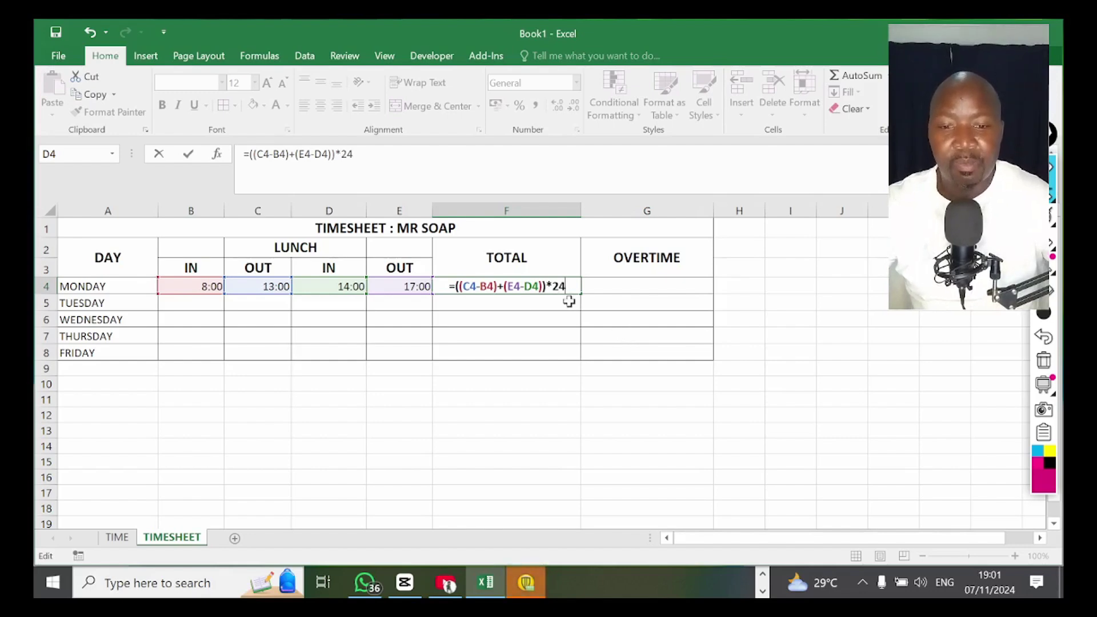
{"action": "key", "text": "Return"}
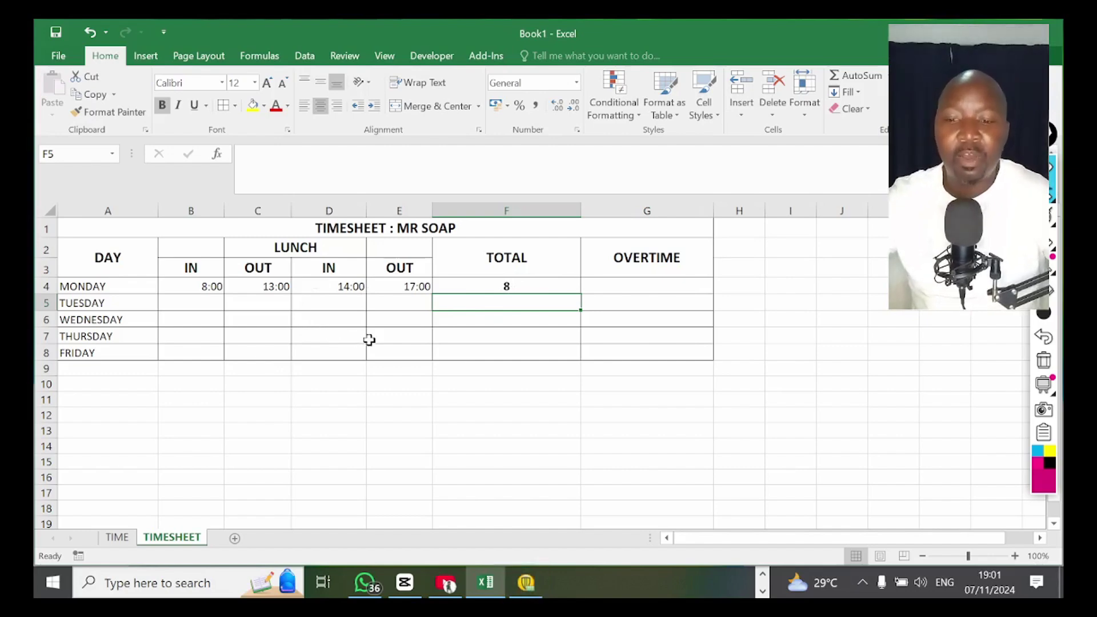
Review the cell references in Monday's total formula in F4 without changing it.
{"action": "double_click", "coordinate": [487, 286]}
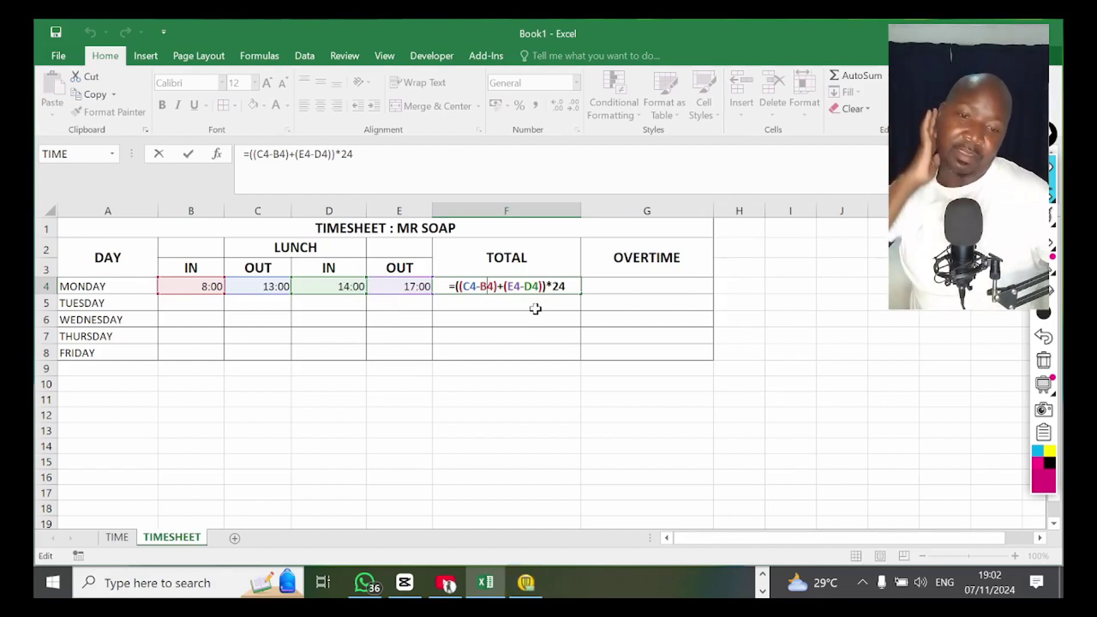
{"action": "left_click", "coordinate": [625, 285]}
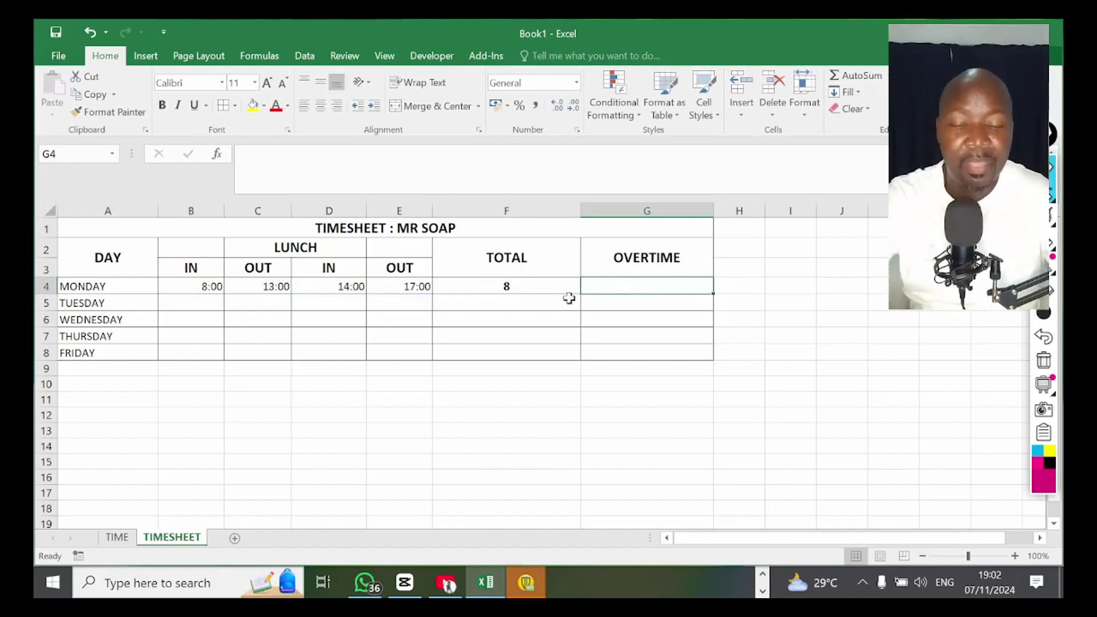
{"action": "left_click", "coordinate": [510, 287]}
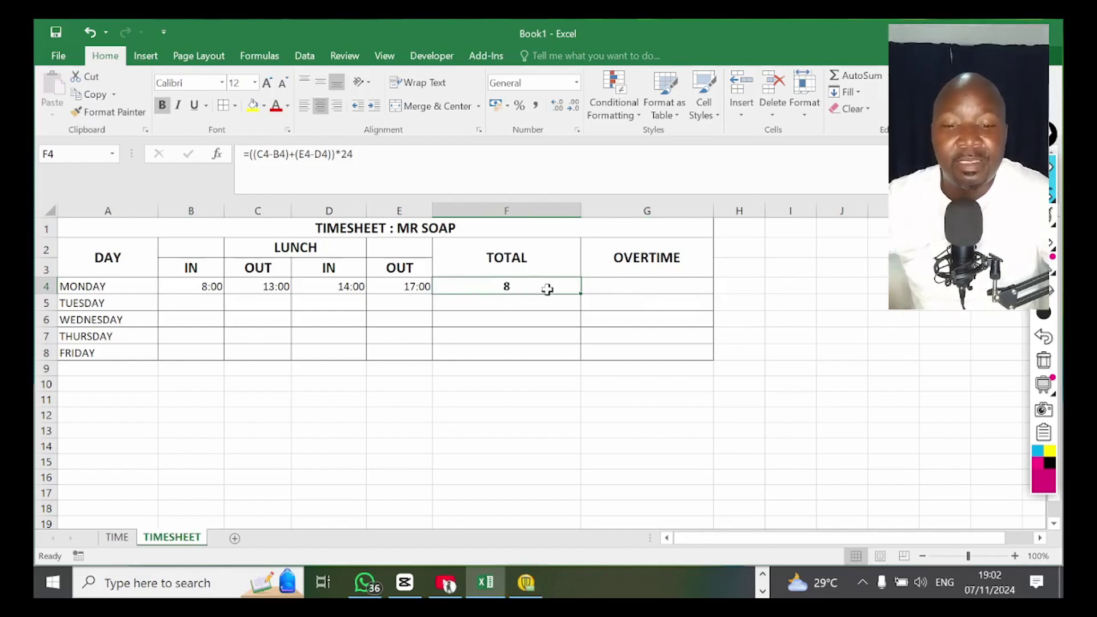
Calculate Monday's overtime in G4 with =F4-8 and fill the formula down through Friday's row in G8.
{"action": "left_click", "coordinate": [615, 285]}
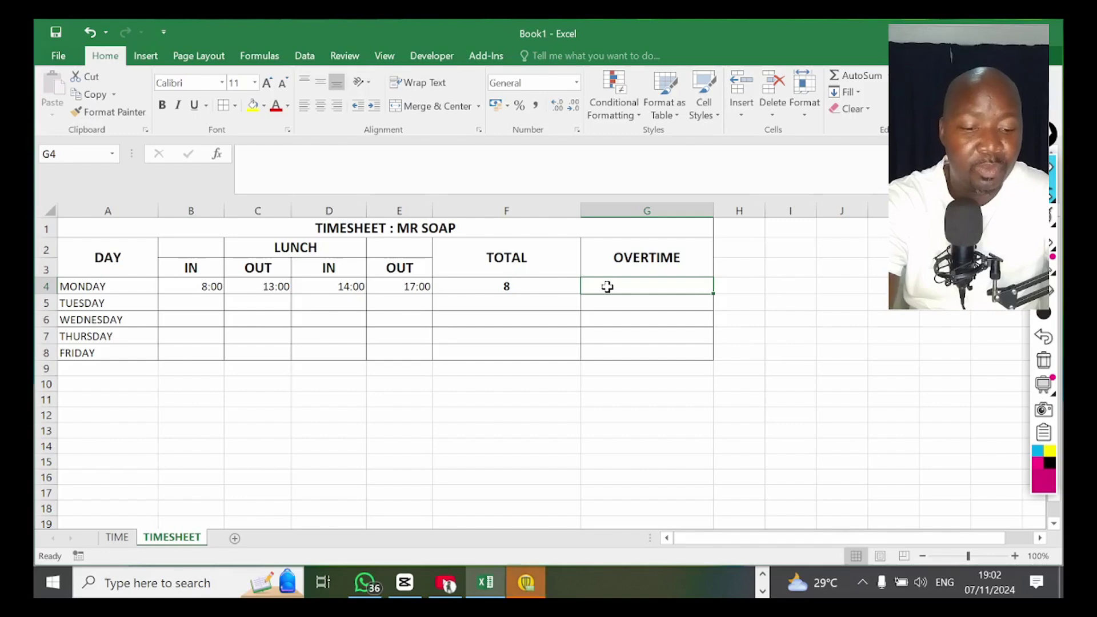
{"action": "type", "text": "="}
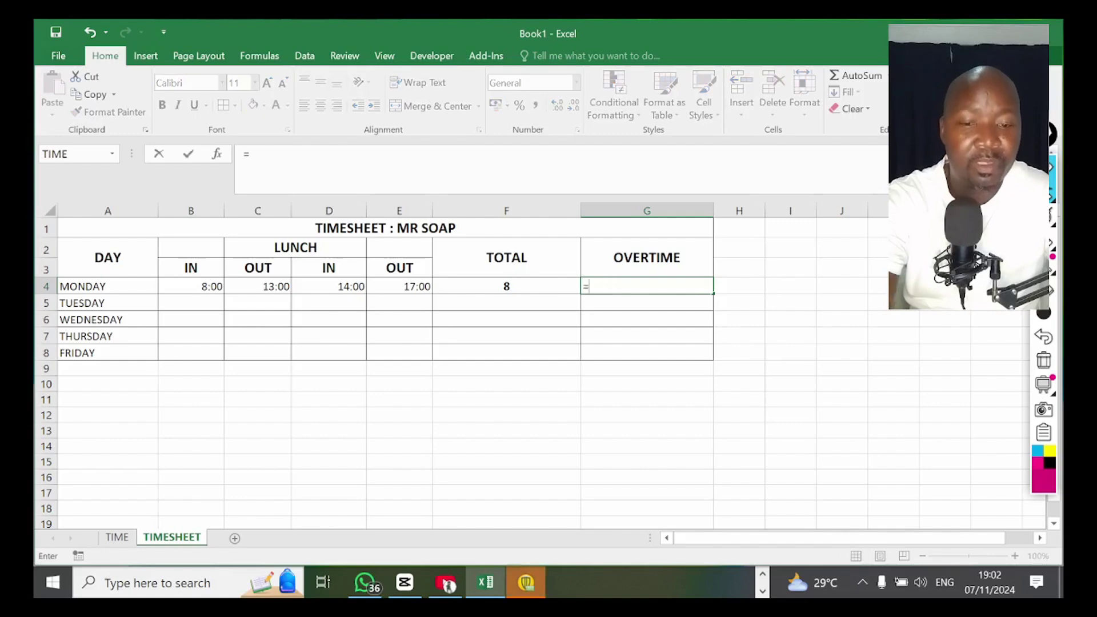
{"action": "left_click", "coordinate": [533, 286]}
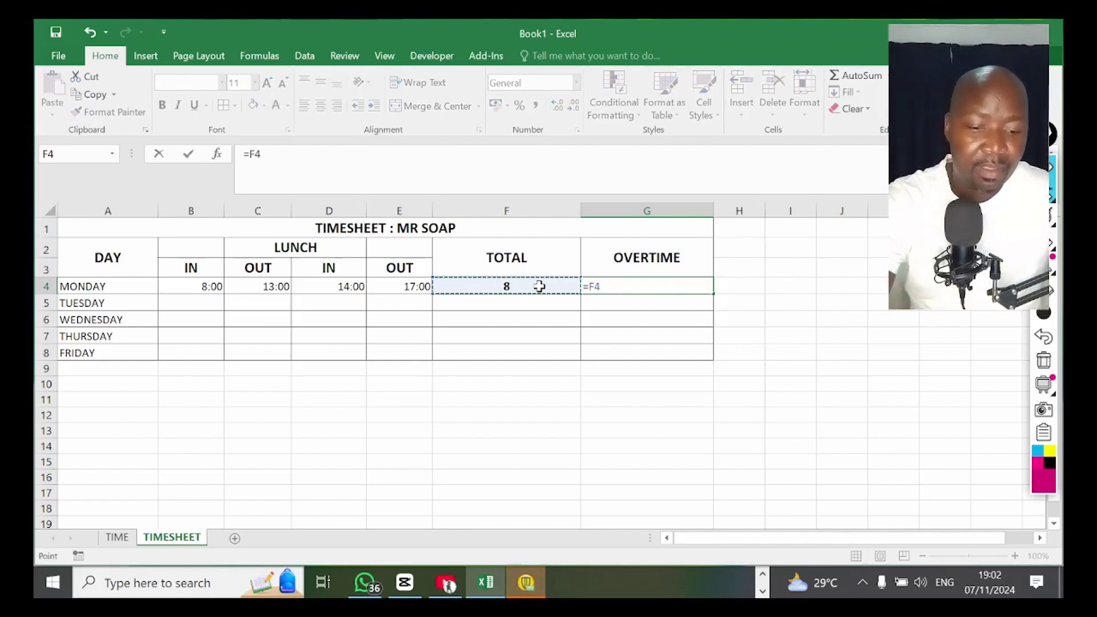
{"action": "type", "text": "-"}
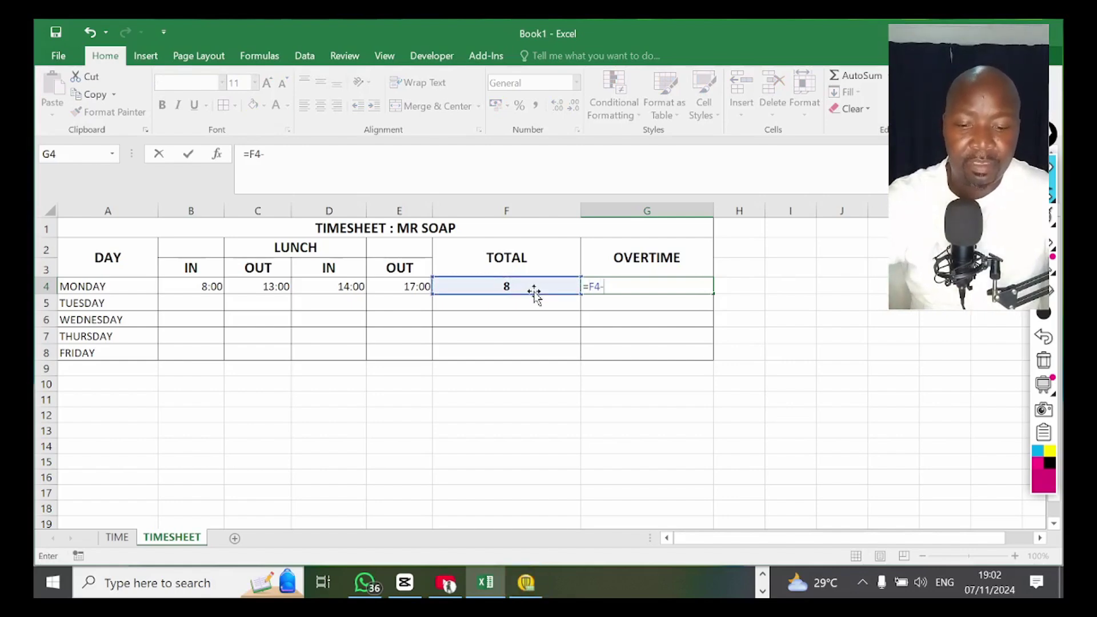
{"action": "type", "text": "8"}
{"action": "key", "text": "Return"}
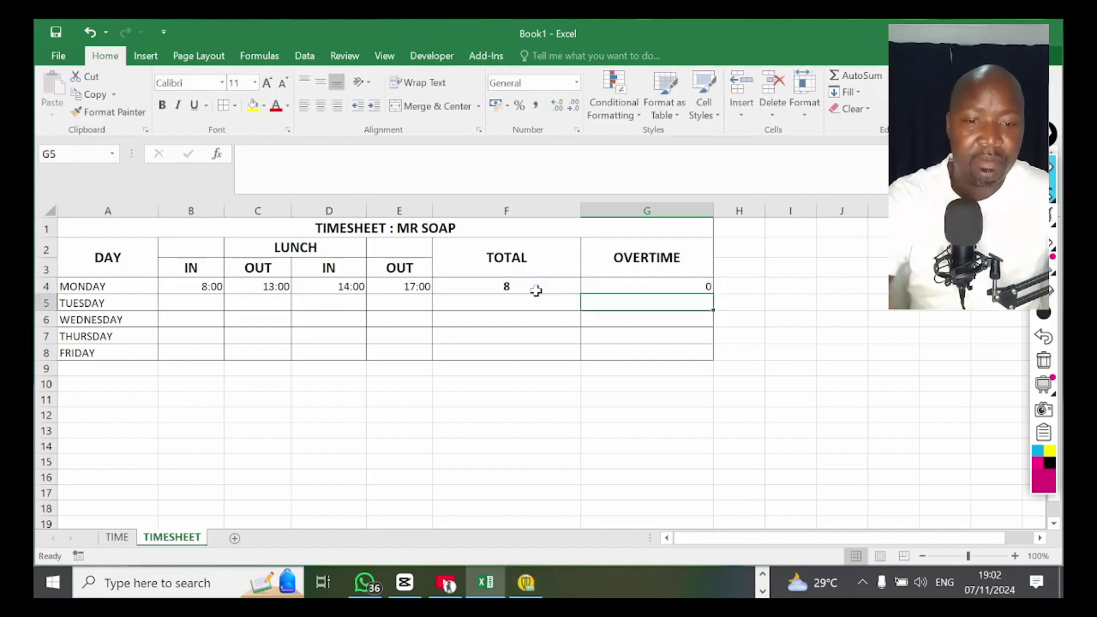
{"action": "left_click", "coordinate": [648, 289]}
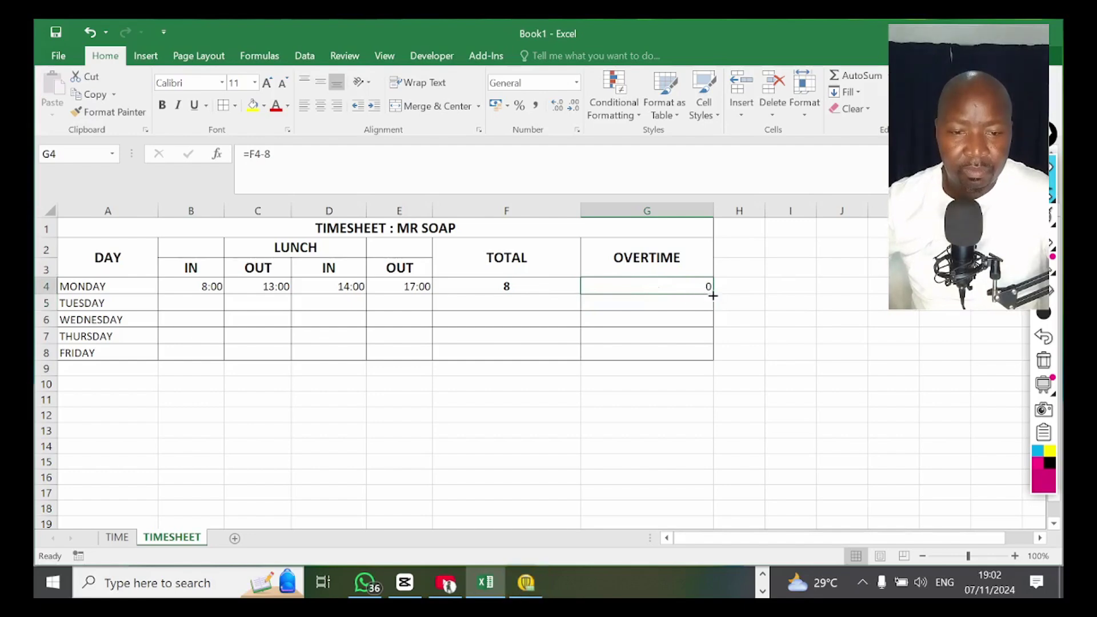
{"action": "left_click_drag", "start_coordinate": [713, 293], "coordinate": [703, 355]}
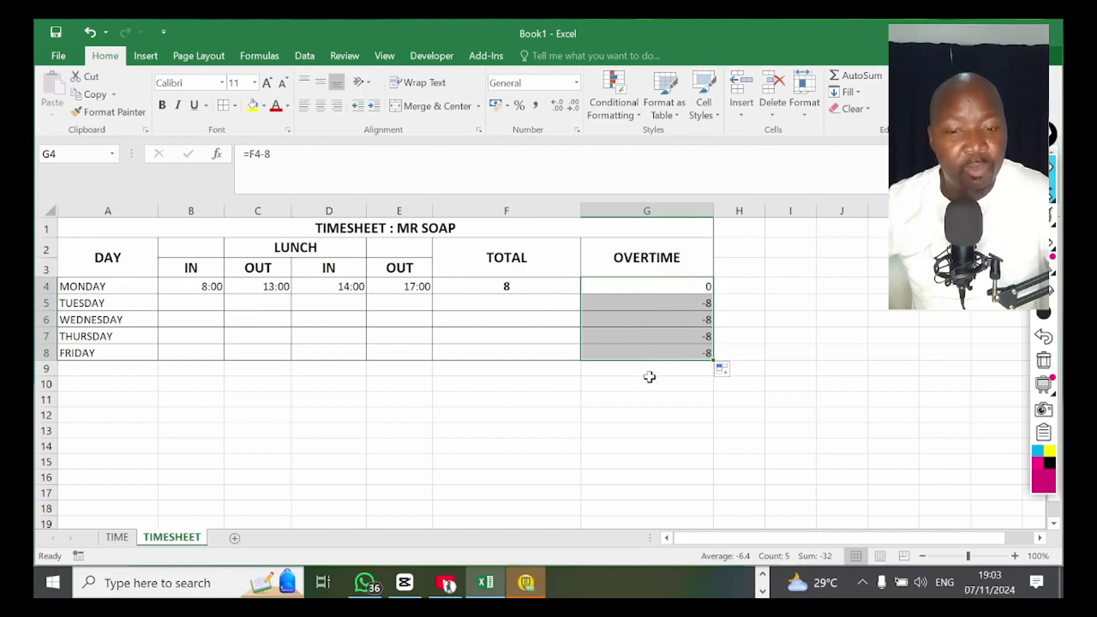
Set Monday's final out time in E4 to 19:00 and check the total and overtime formulas in F4 and G4.
{"action": "left_click", "coordinate": [531, 293]}
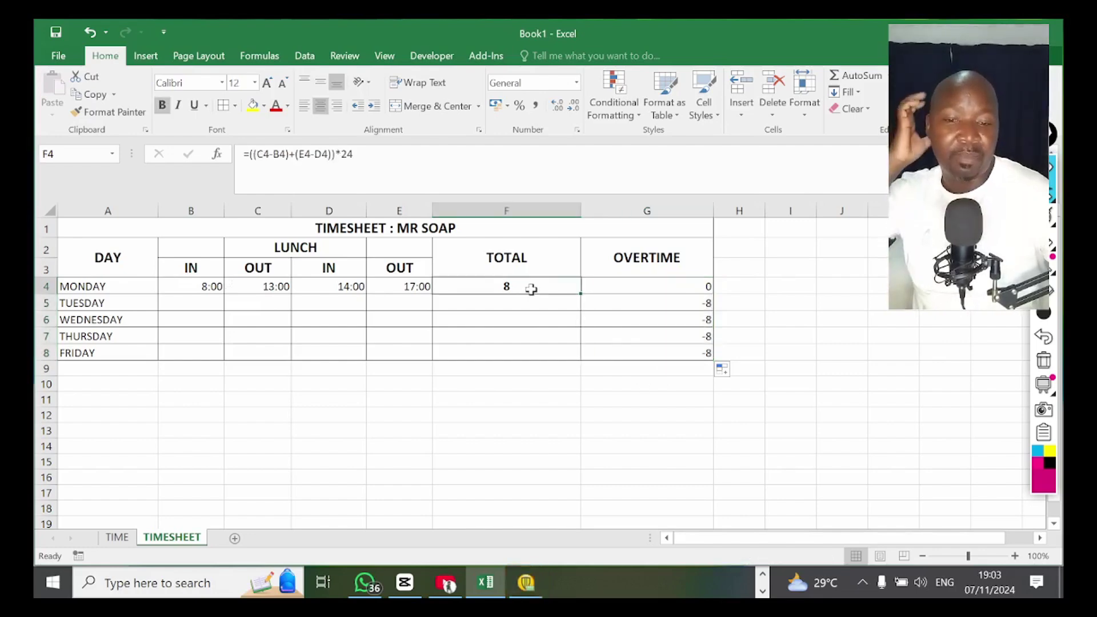
{"action": "left_click", "coordinate": [426, 288]}
{"action": "type", "text": "19"}
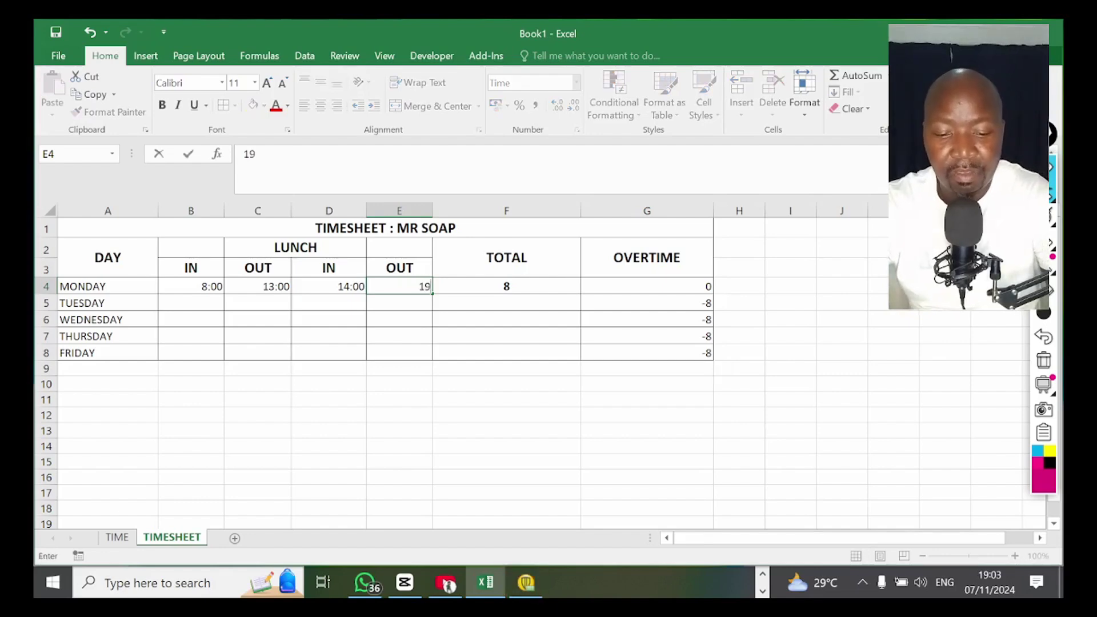
{"action": "type", "text": ":00"}
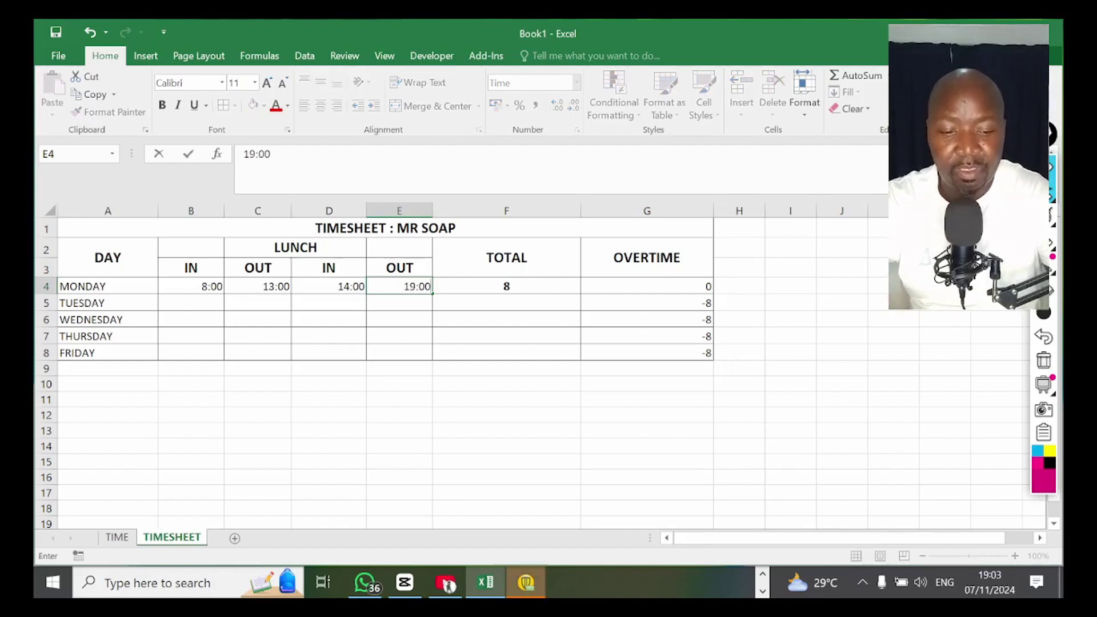
{"action": "key", "text": "Return"}
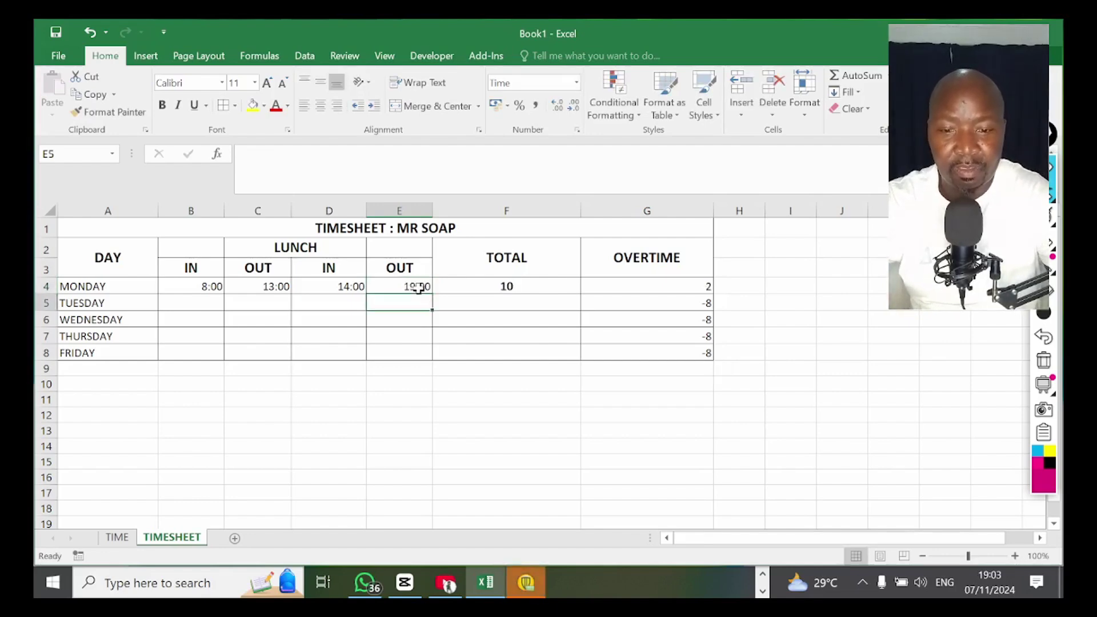
{"action": "left_click", "coordinate": [523, 290]}
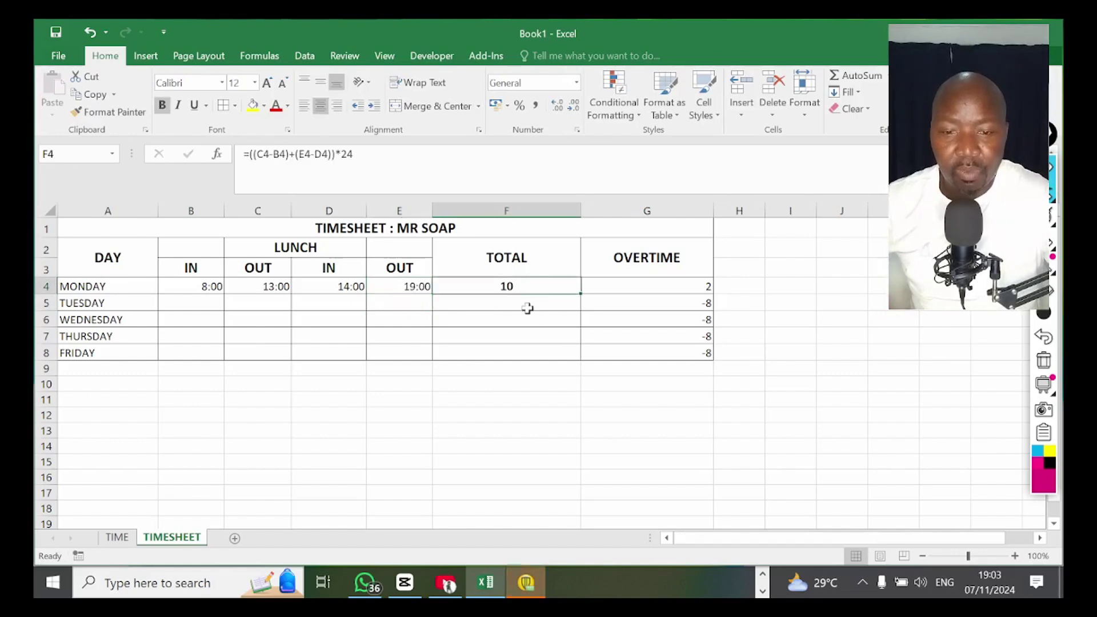
{"action": "left_click", "coordinate": [681, 289]}
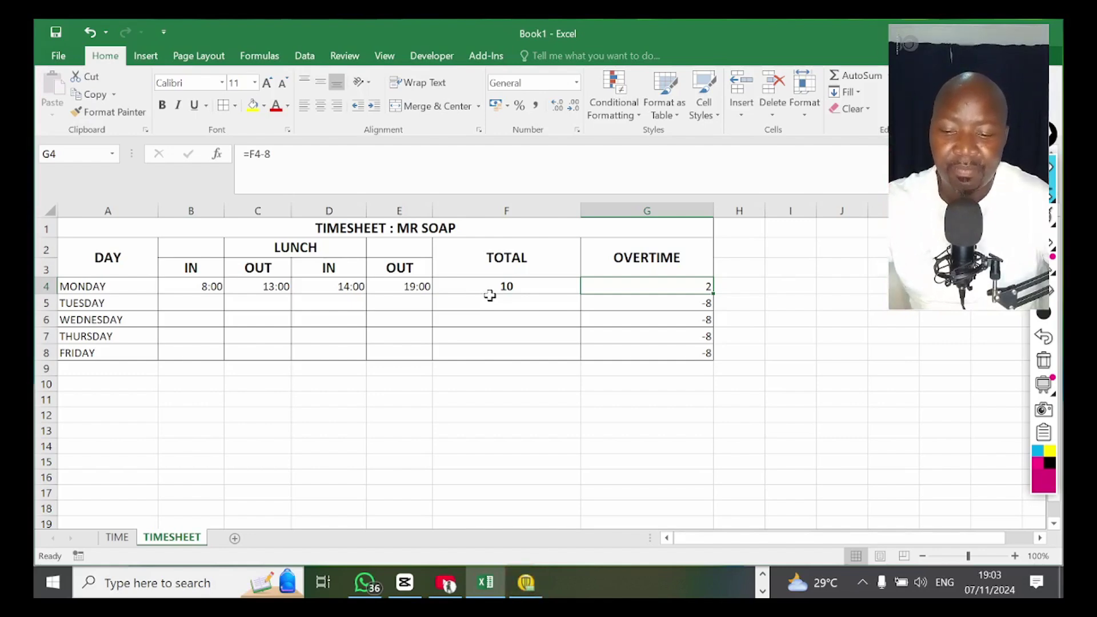
Switch to the TIME sheet and copy the South Africa time in B3.
{"action": "key", "text": "ctrl+Page_Up"}
{"action": "key", "text": "ctrl+c"}
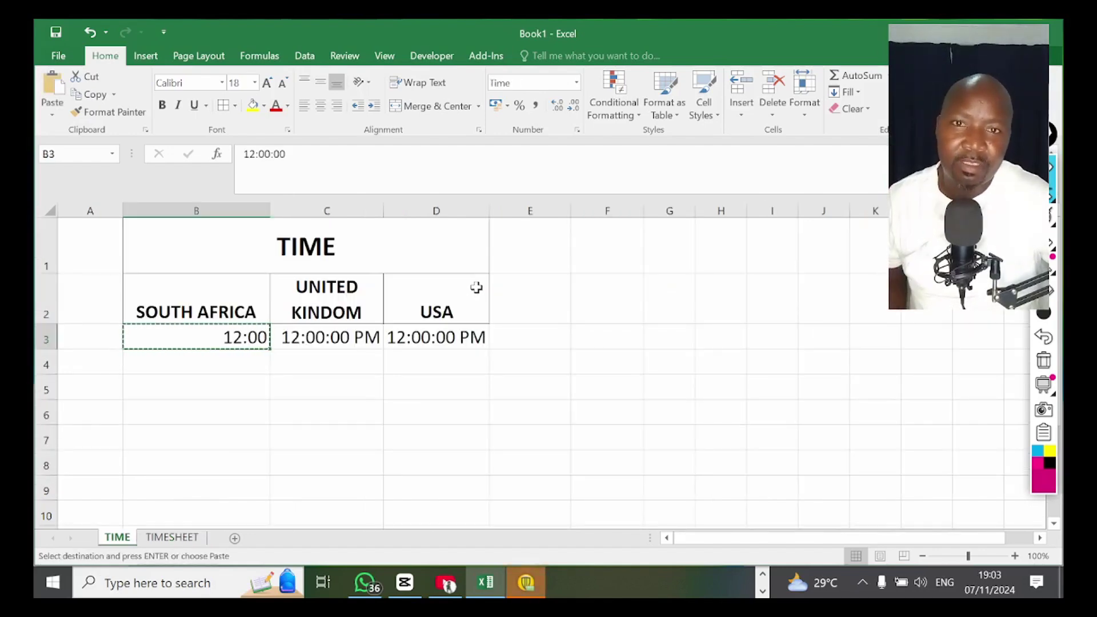